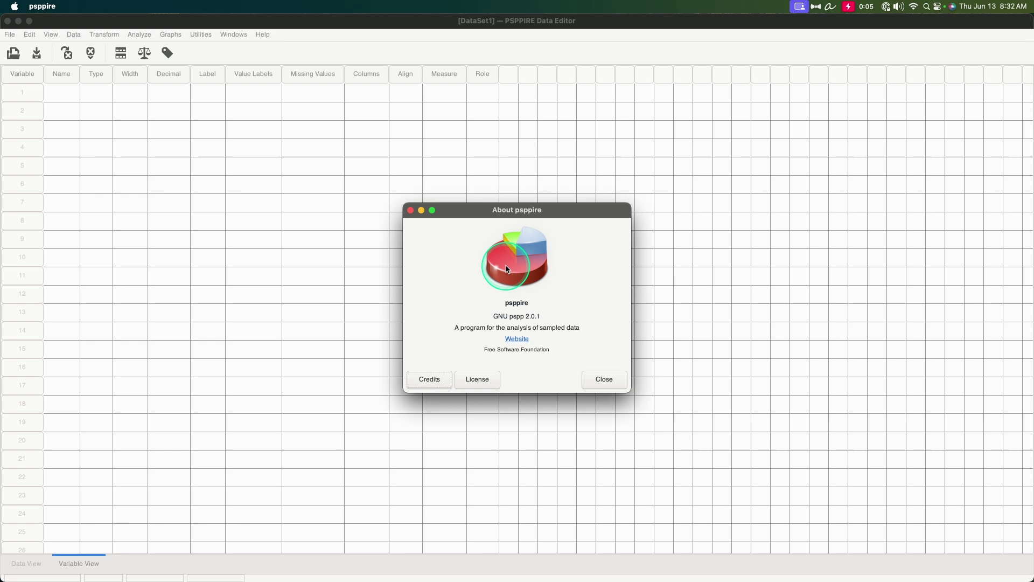
# Switch from PSPPIRE over to Chrome's PSPP 2.0.0 release news page.
pyautogui.press('super+Tab')
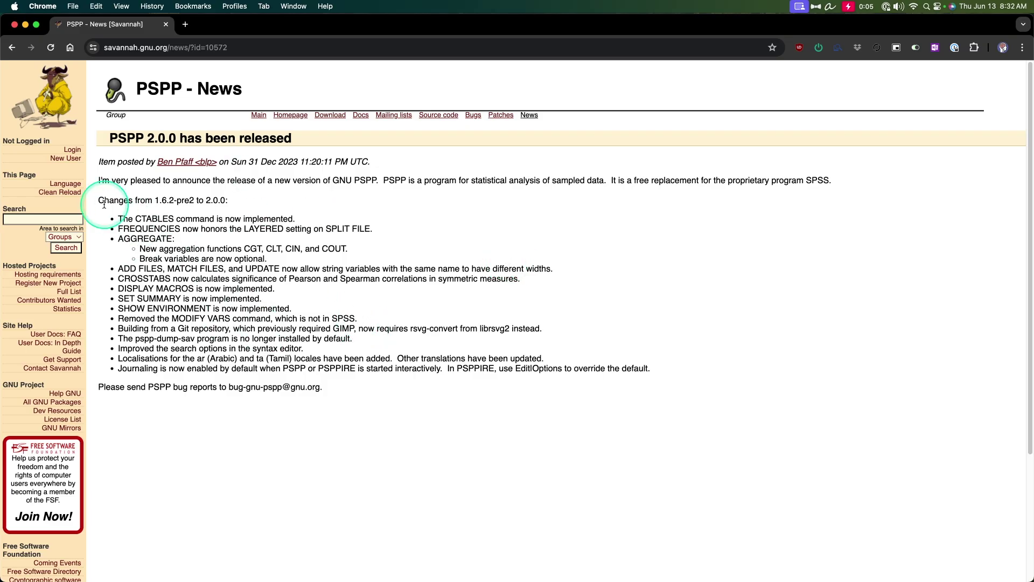
# Highlight the 'Changes from 1.6.2-pre2 to 2.0.0' line, then zoom the page to 150%.
pyautogui.moveTo(98, 200); pyautogui.dragTo(265, 226)
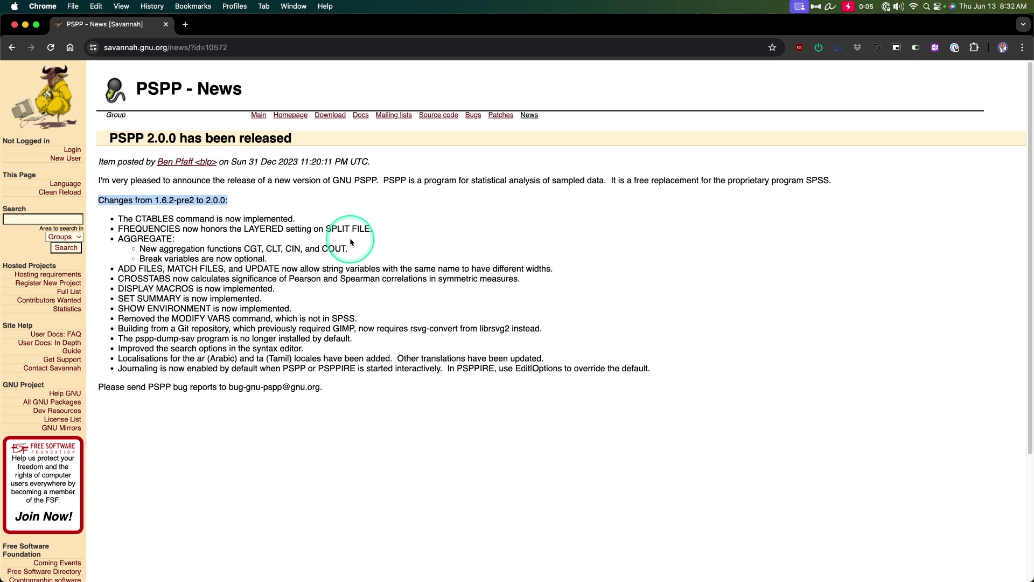
pyautogui.click(223, 202)
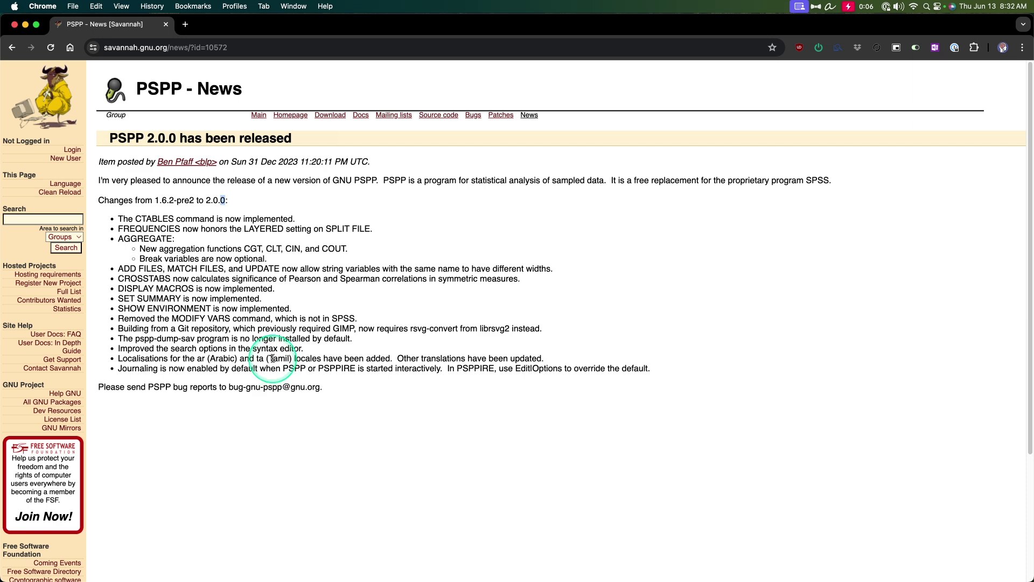
pyautogui.press('alt+super+8')
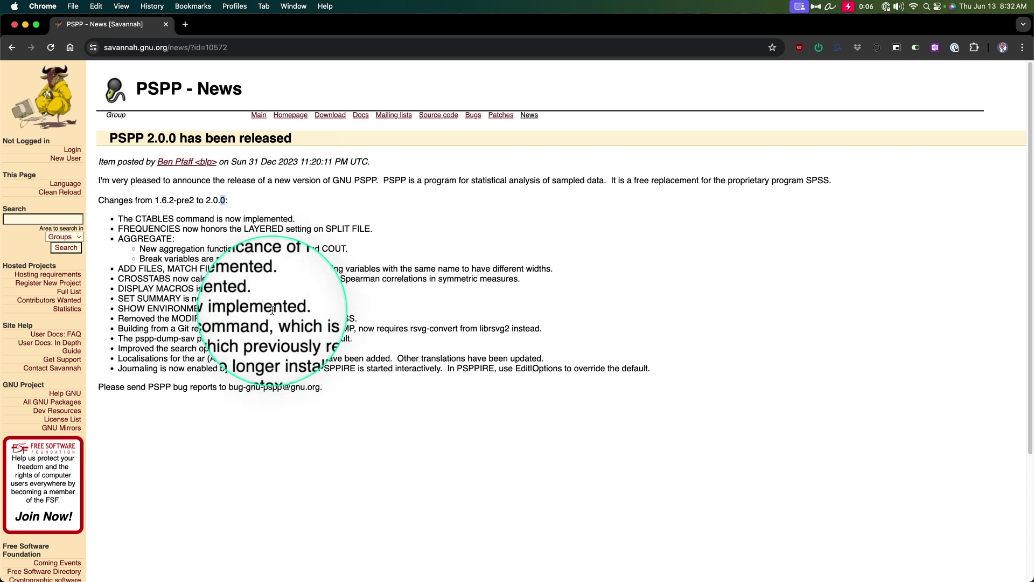
pyautogui.press('alt+super+8')
pyautogui.press('super+equal')
pyautogui.press('super+equal')
pyautogui.press('super+equal')
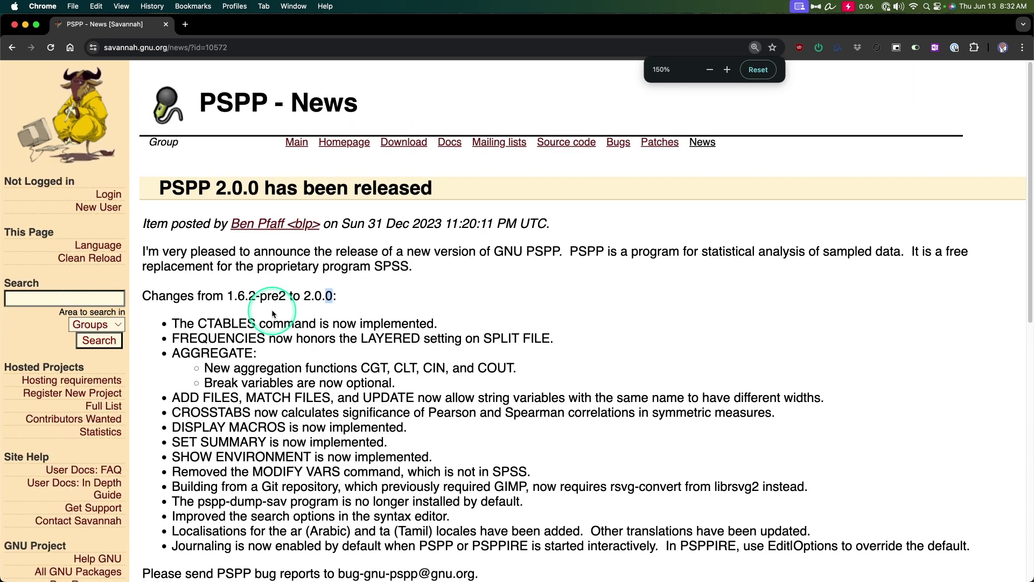
pyautogui.scroll(-4, 345, 345)
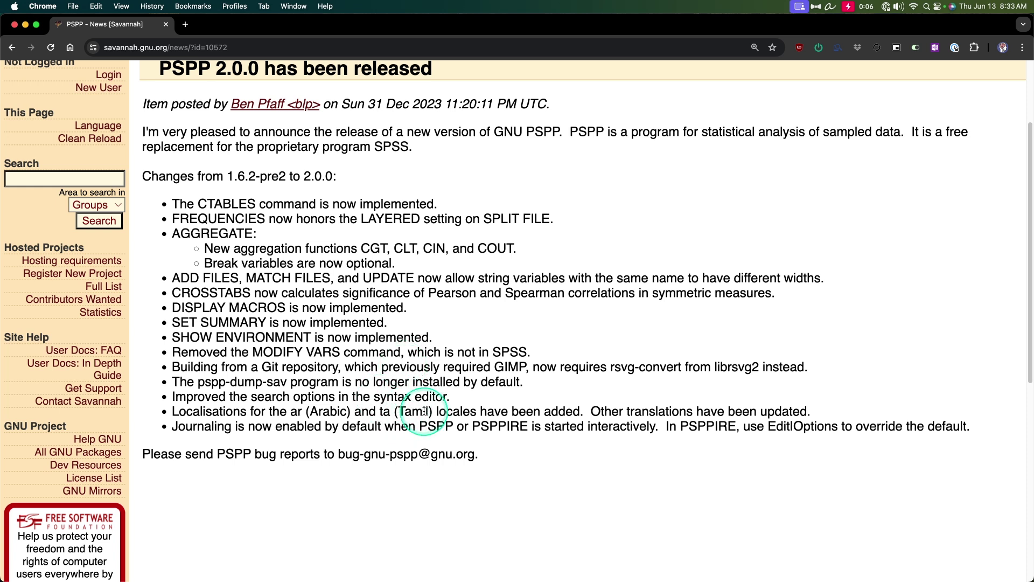
pyautogui.scroll(1, 424, 411)
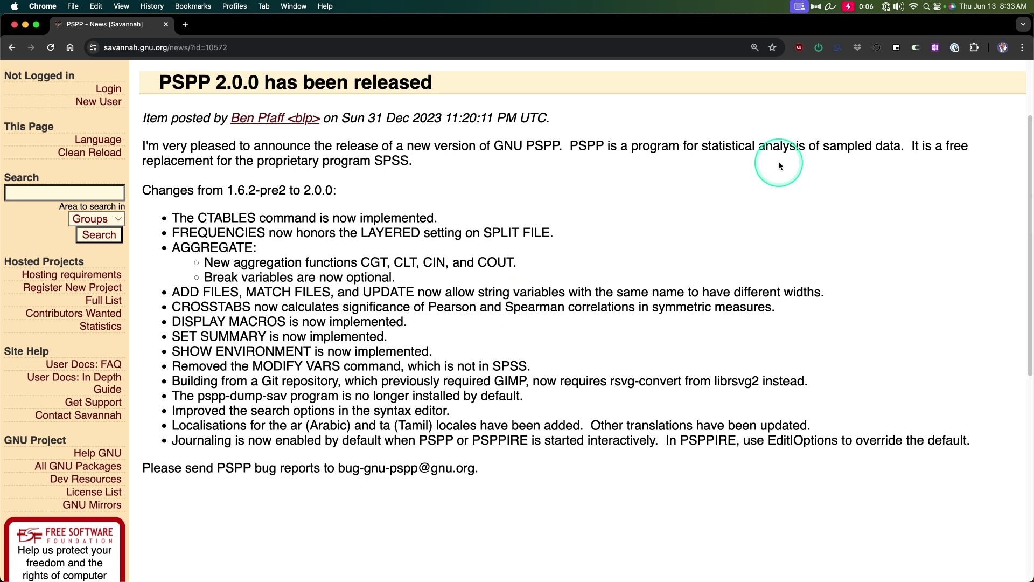
pyautogui.moveTo(162, 161); pyautogui.dragTo(464, 166)
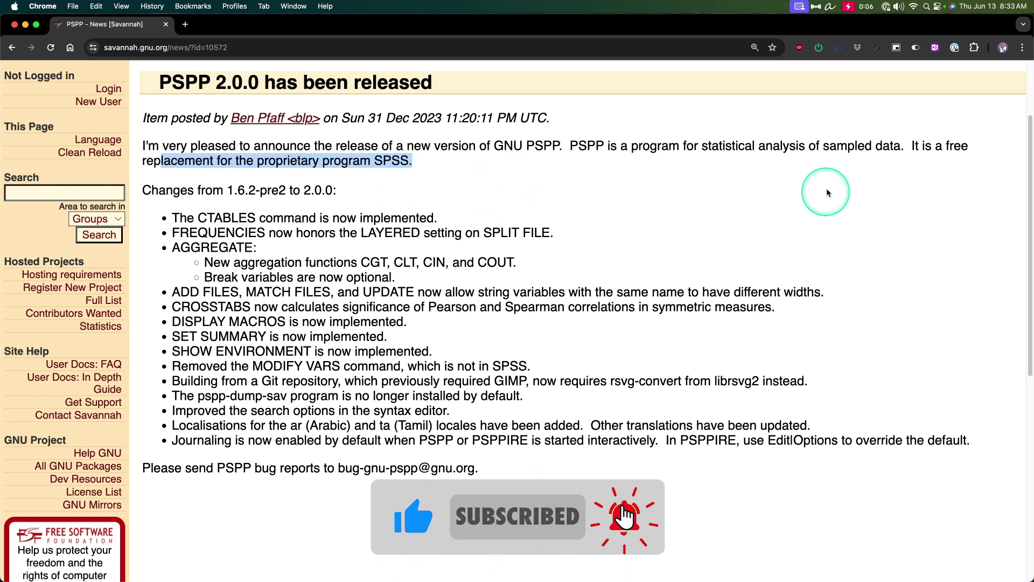
pyautogui.click(890, 265)
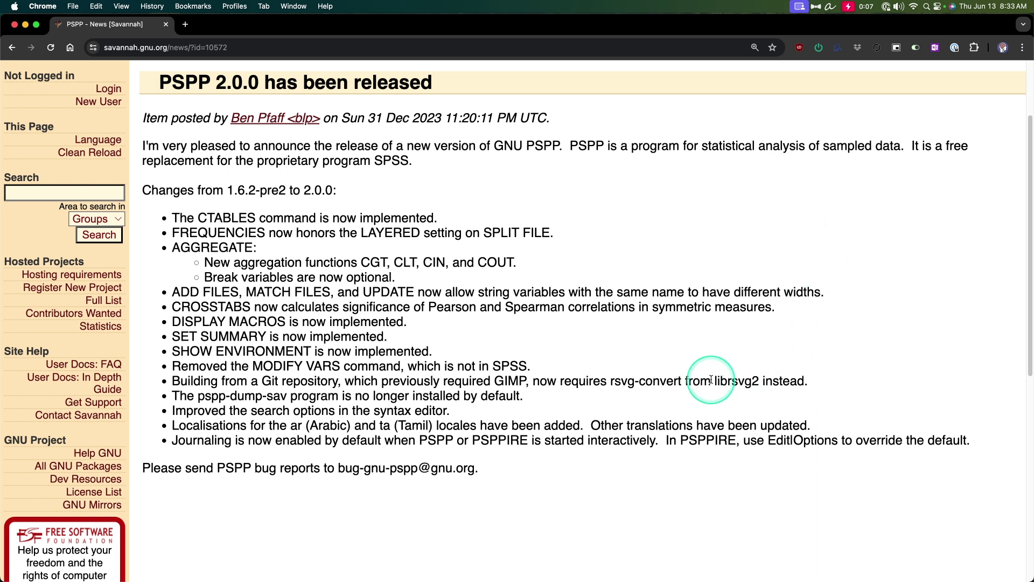
pyautogui.moveTo(714, 381); pyautogui.dragTo(759, 381)
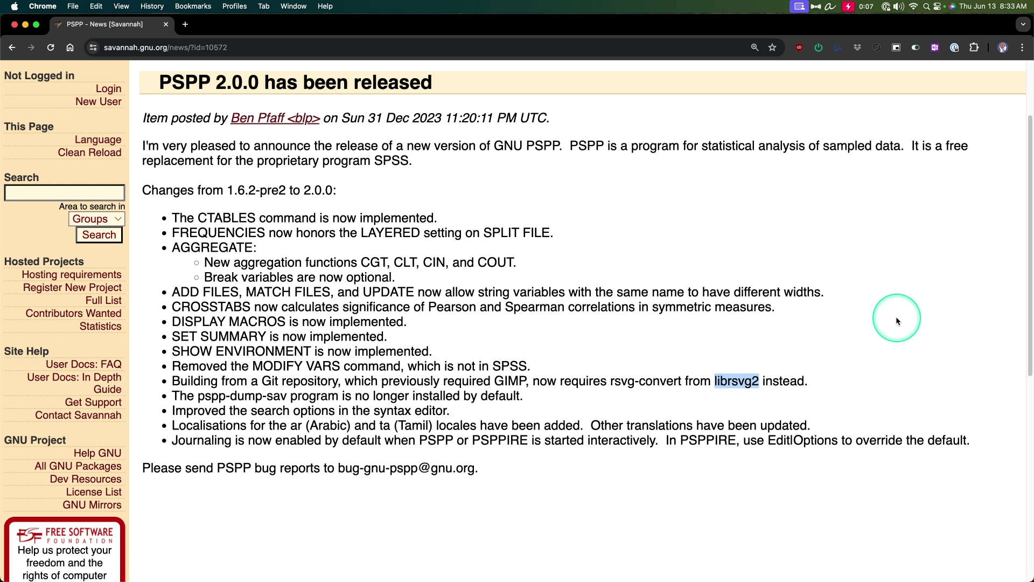
pyautogui.click(828, 278)
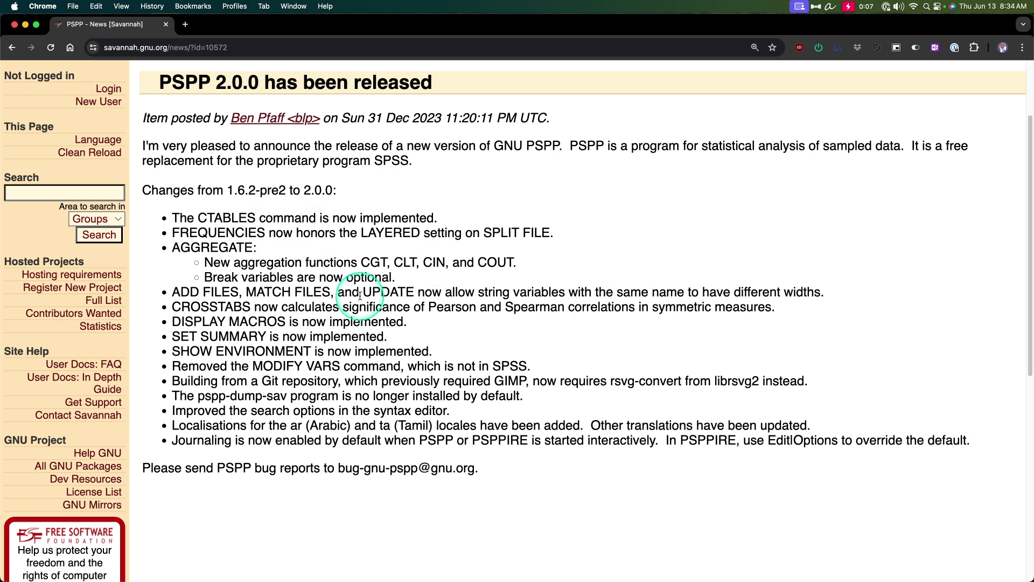
pyautogui.moveTo(206, 218); pyautogui.dragTo(455, 210)
pyautogui.click(441, 231)
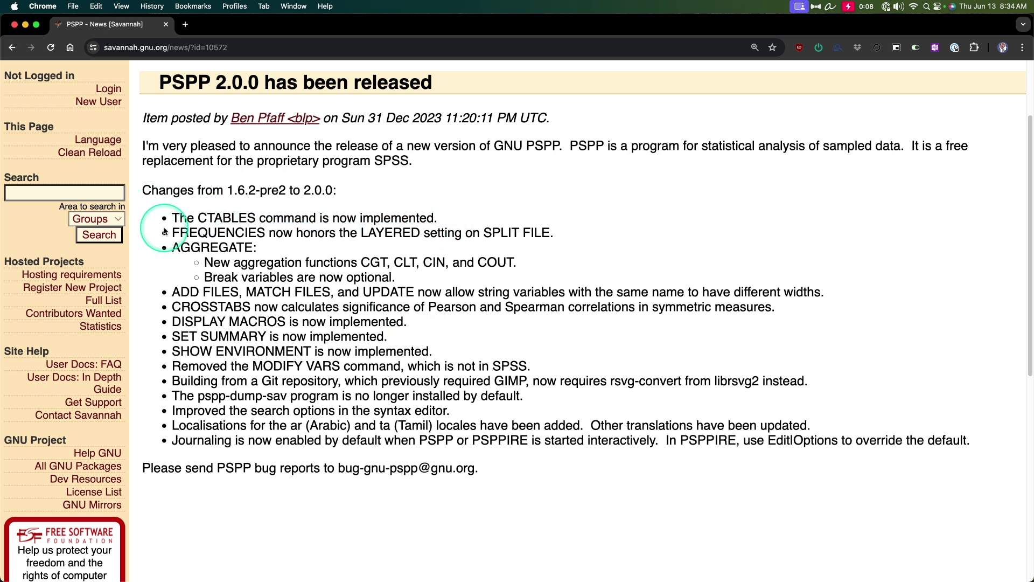
pyautogui.moveTo(165, 231)
pyautogui.mouseDown()
pyautogui.moveTo(549, 232)
pyautogui.moveTo(481, 230)
pyautogui.mouseUp()
pyautogui.click(533, 232)
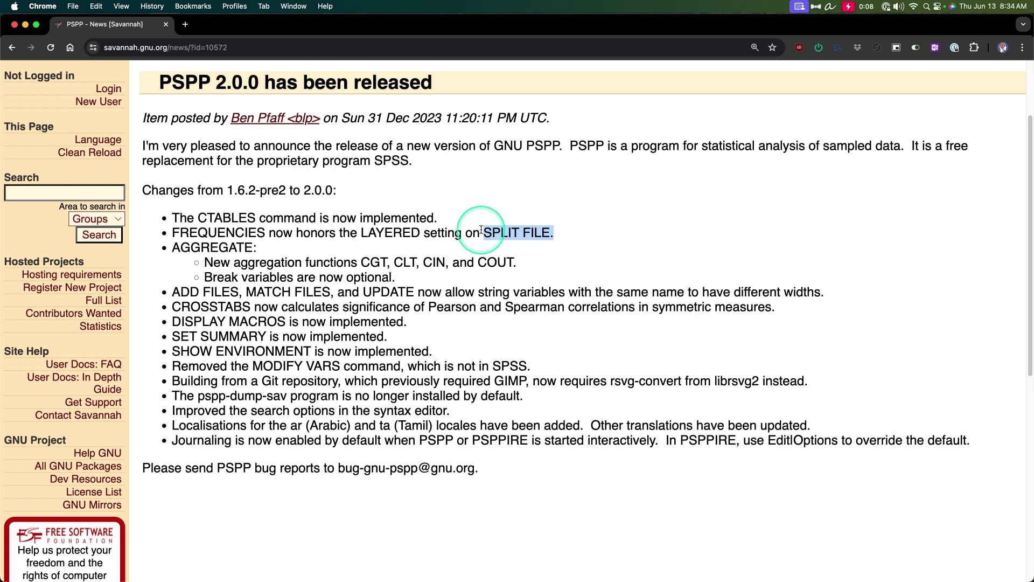
pyautogui.click(173, 232)
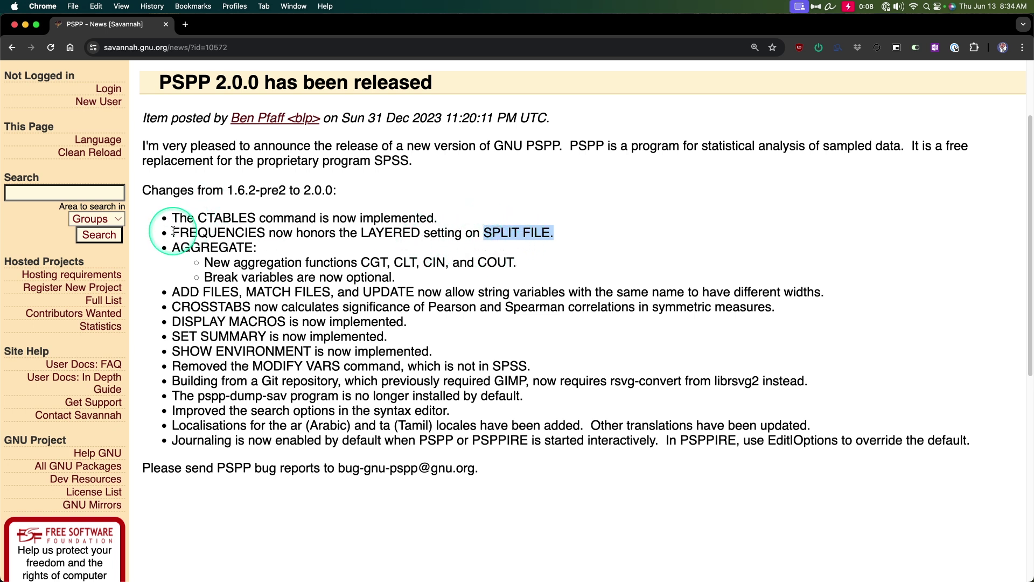
pyautogui.moveTo(173, 232); pyautogui.dragTo(228, 232)
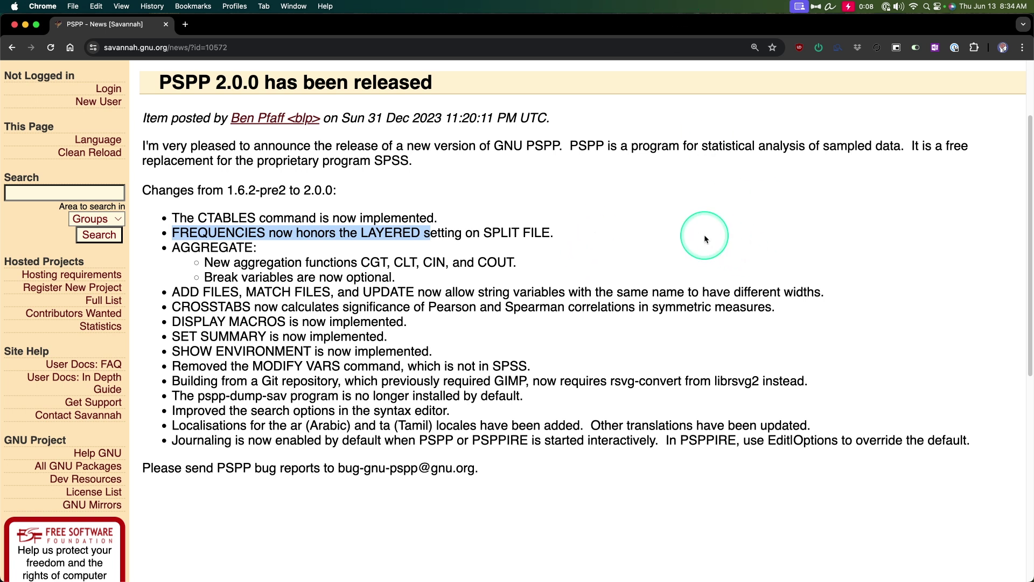
pyautogui.scroll(-1, 687, 240)
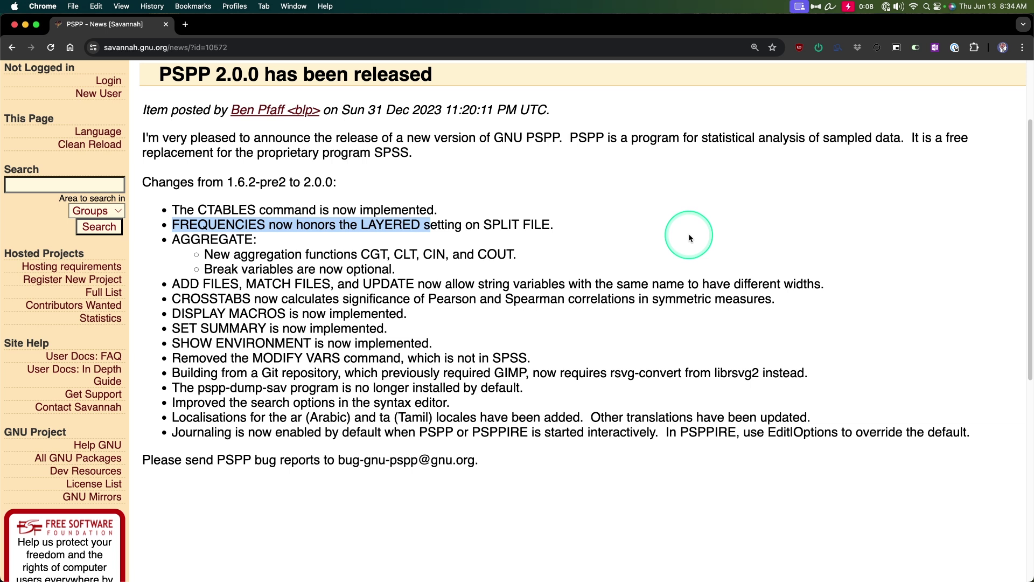
pyautogui.moveTo(171, 239); pyautogui.dragTo(257, 239)
pyautogui.click(362, 256)
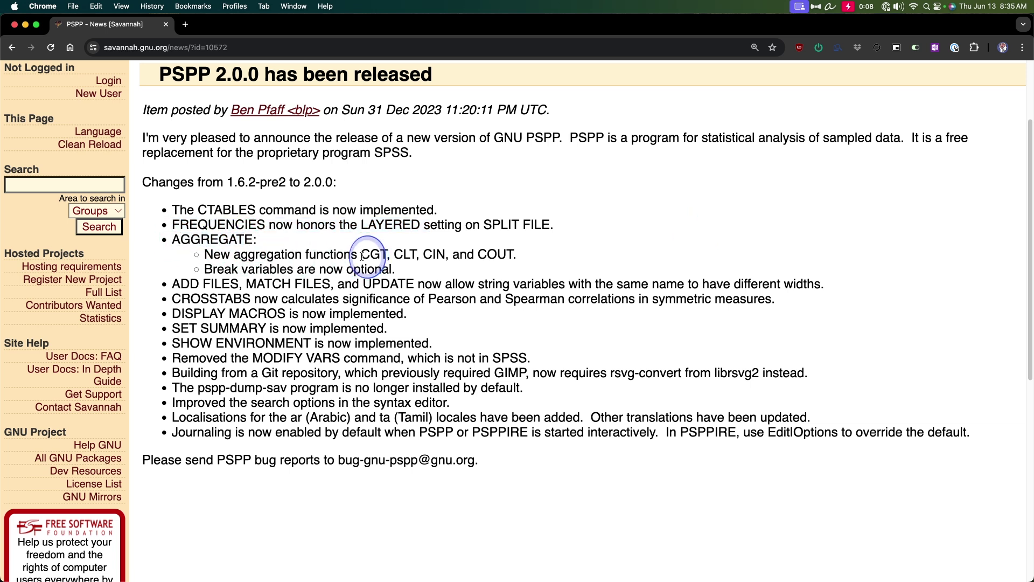
pyautogui.moveTo(478, 254); pyautogui.dragTo(515, 254)
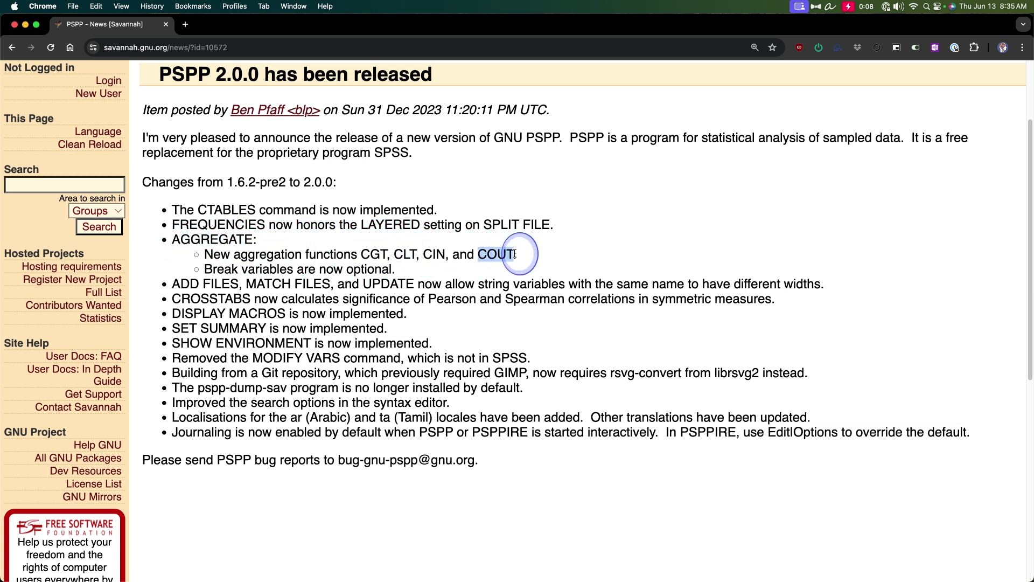
pyautogui.moveTo(212, 268)
pyautogui.mouseDown()
pyautogui.moveTo(366, 254)
pyautogui.moveTo(390, 269)
pyautogui.moveTo(409, 264)
pyautogui.moveTo(206, 270)
pyautogui.mouseUp()
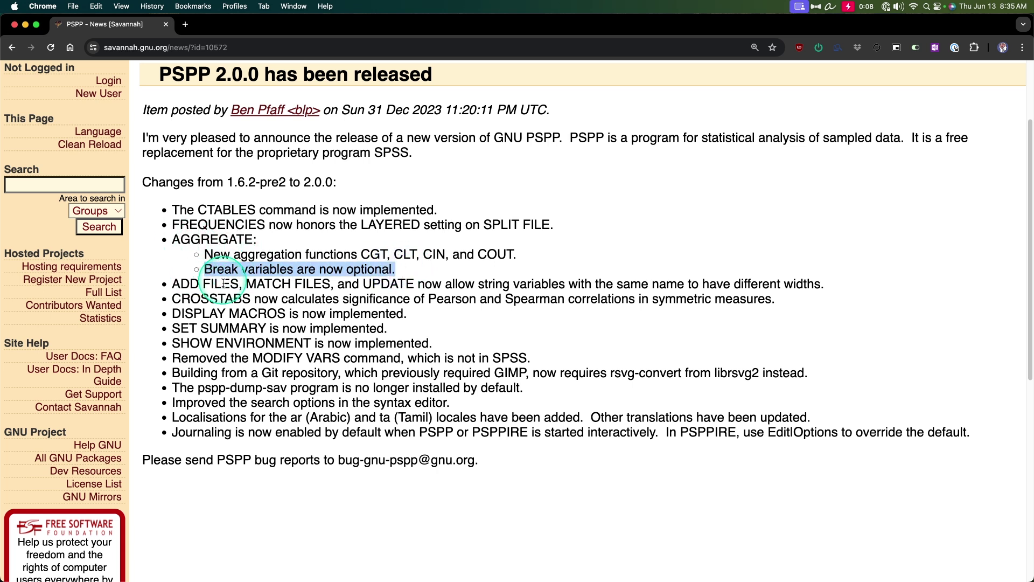
pyautogui.moveTo(180, 284); pyautogui.dragTo(816, 287)
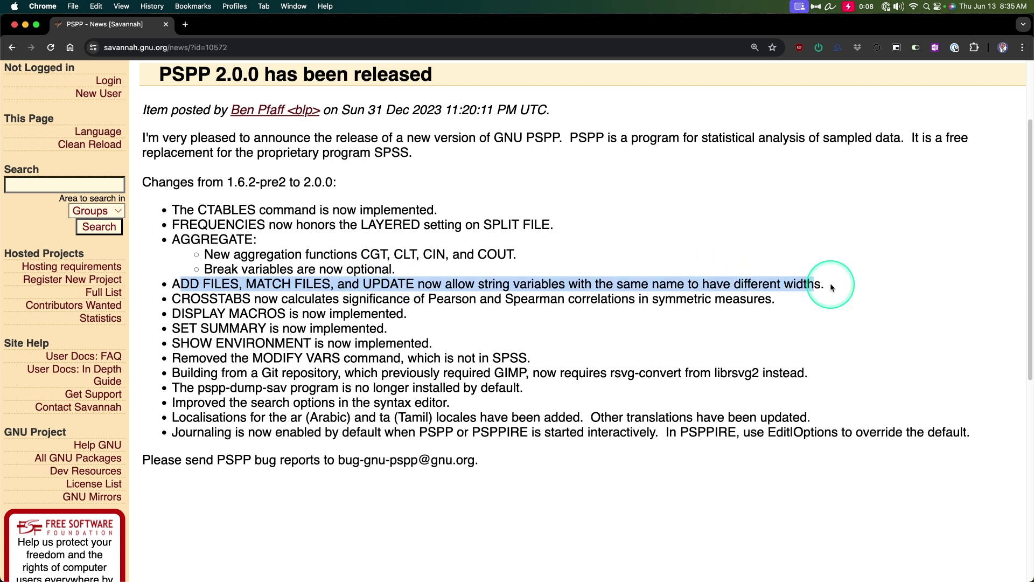
pyautogui.click(831, 287)
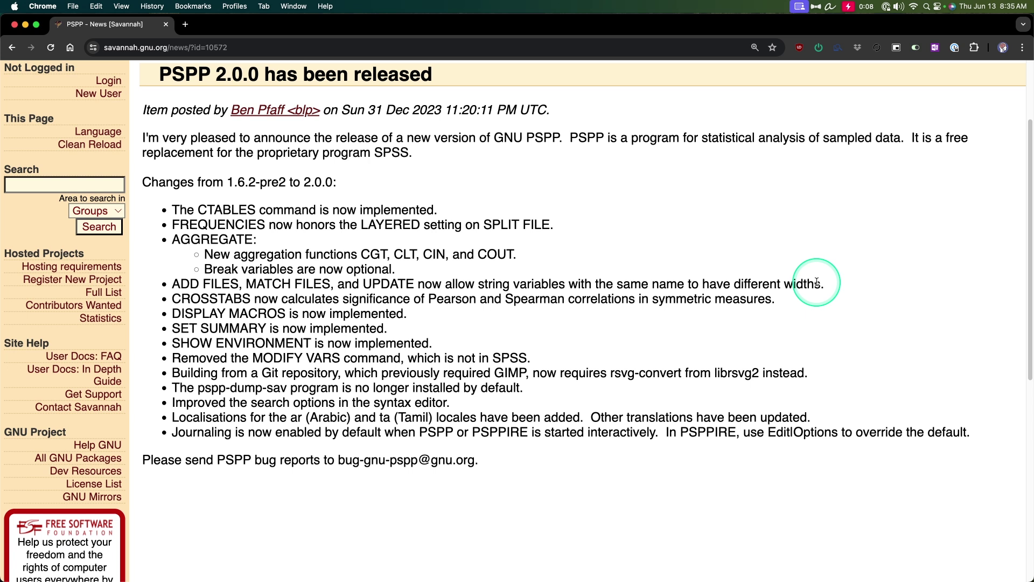
pyautogui.moveTo(822, 282); pyautogui.dragTo(746, 283)
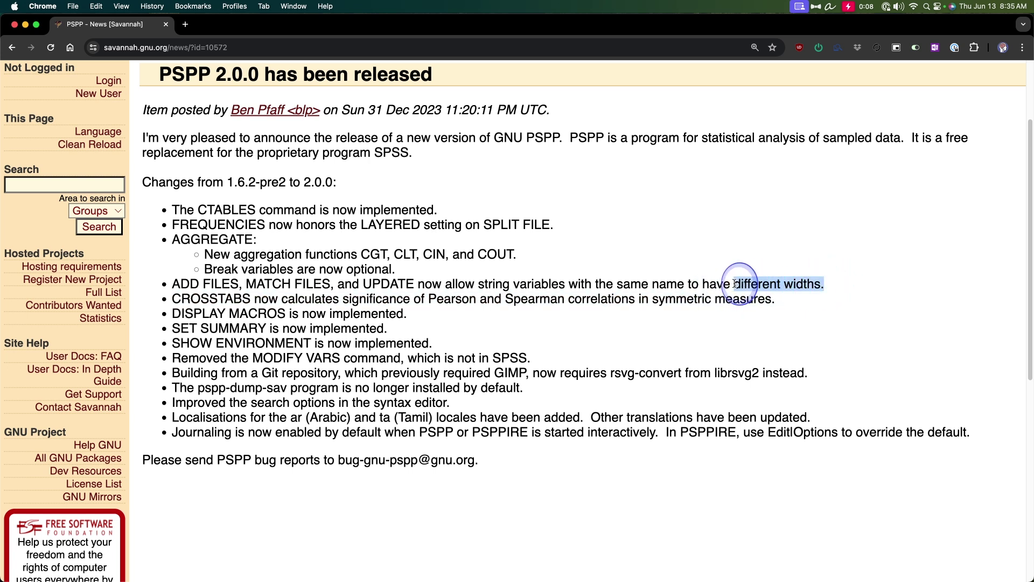
pyautogui.moveTo(649, 284); pyautogui.dragTo(592, 284)
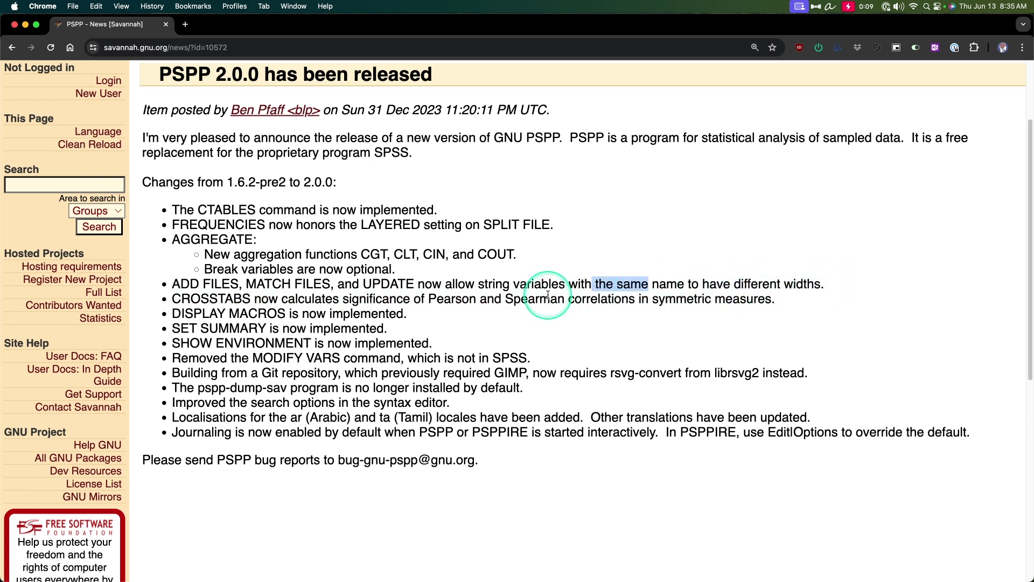
pyautogui.moveTo(181, 298); pyautogui.dragTo(669, 297)
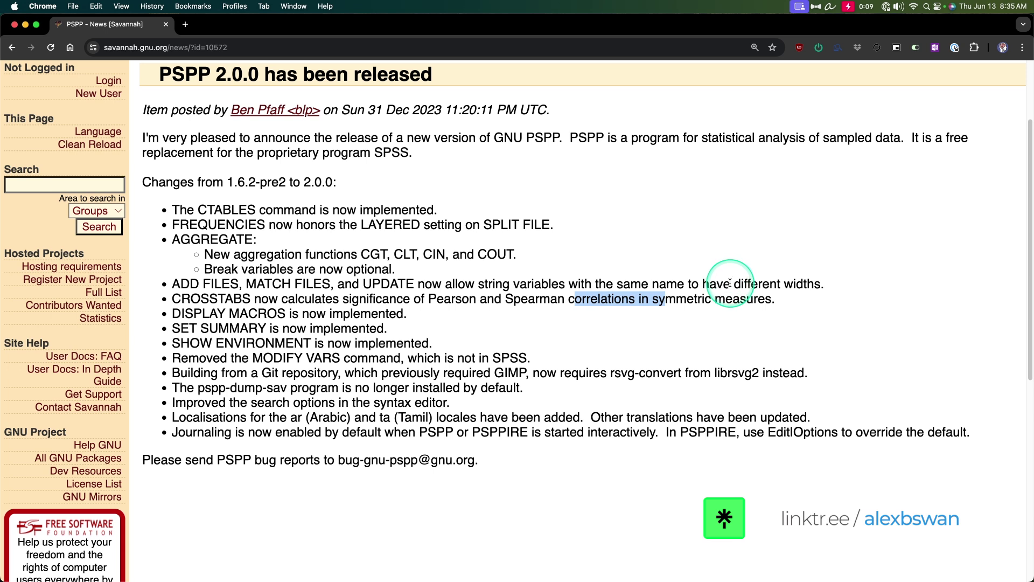
pyautogui.moveTo(171, 298); pyautogui.dragTo(254, 299)
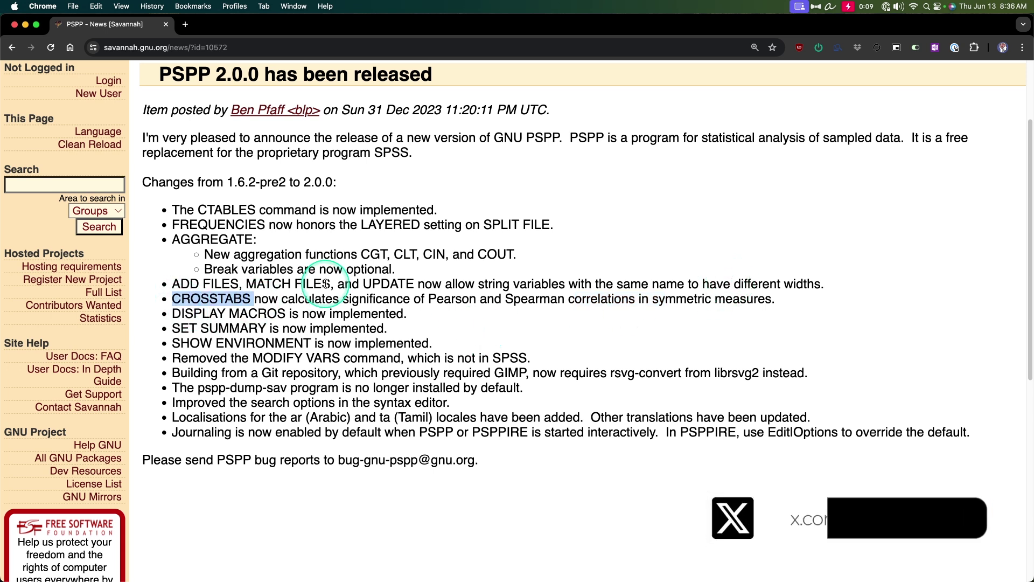
pyautogui.moveTo(349, 298); pyautogui.dragTo(564, 300)
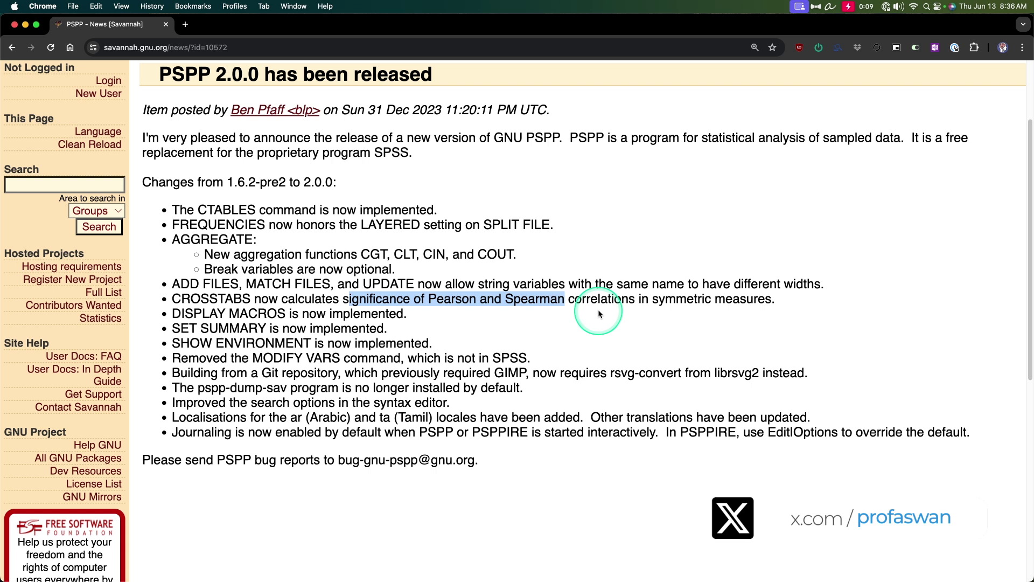
pyautogui.click(598, 311)
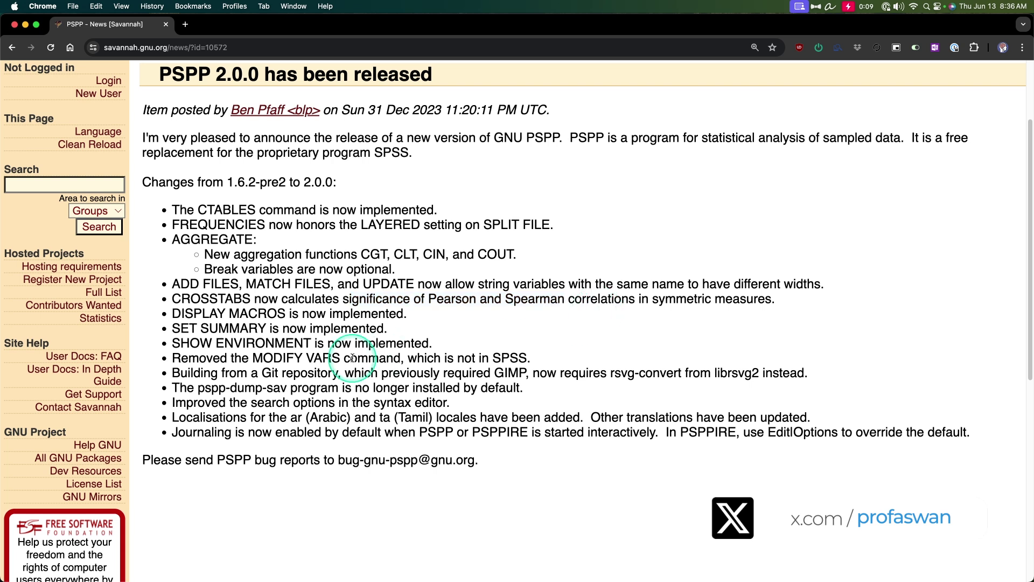
pyautogui.moveTo(178, 316); pyautogui.dragTo(284, 315)
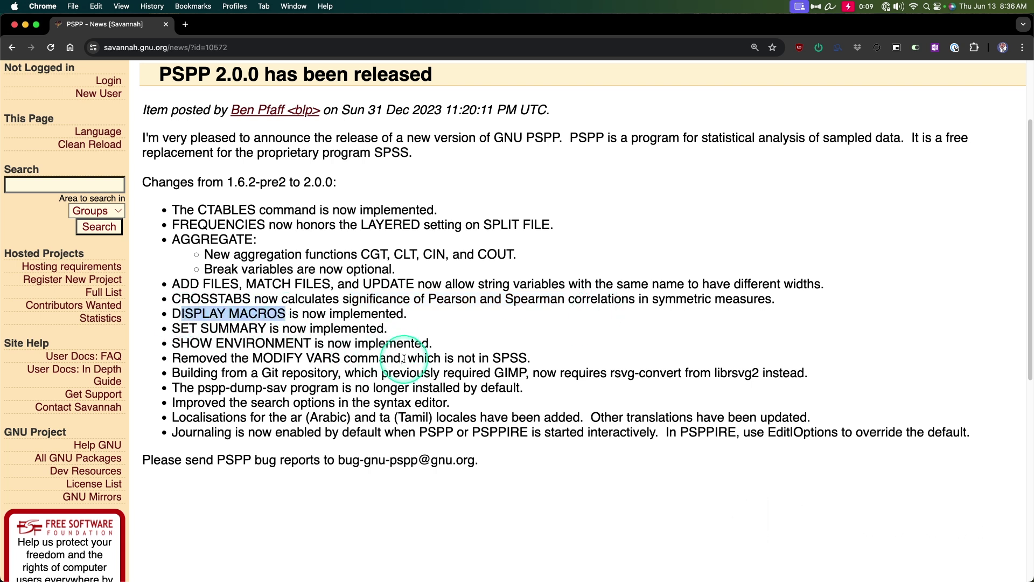
pyautogui.moveTo(171, 328); pyautogui.dragTo(423, 340)
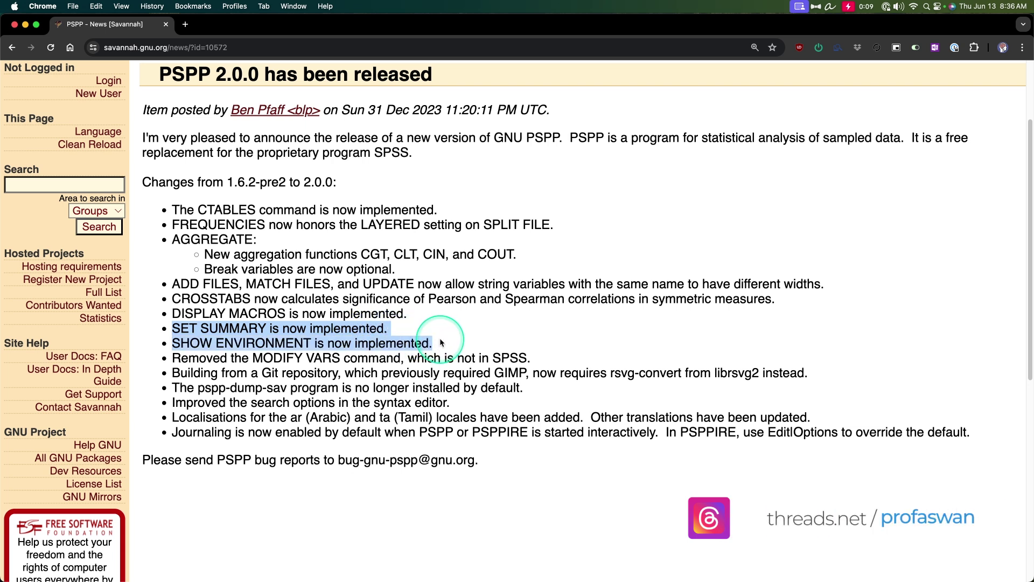
pyautogui.moveTo(188, 358); pyautogui.dragTo(401, 358)
pyautogui.moveTo(233, 358); pyautogui.dragTo(528, 359)
pyautogui.click(434, 358)
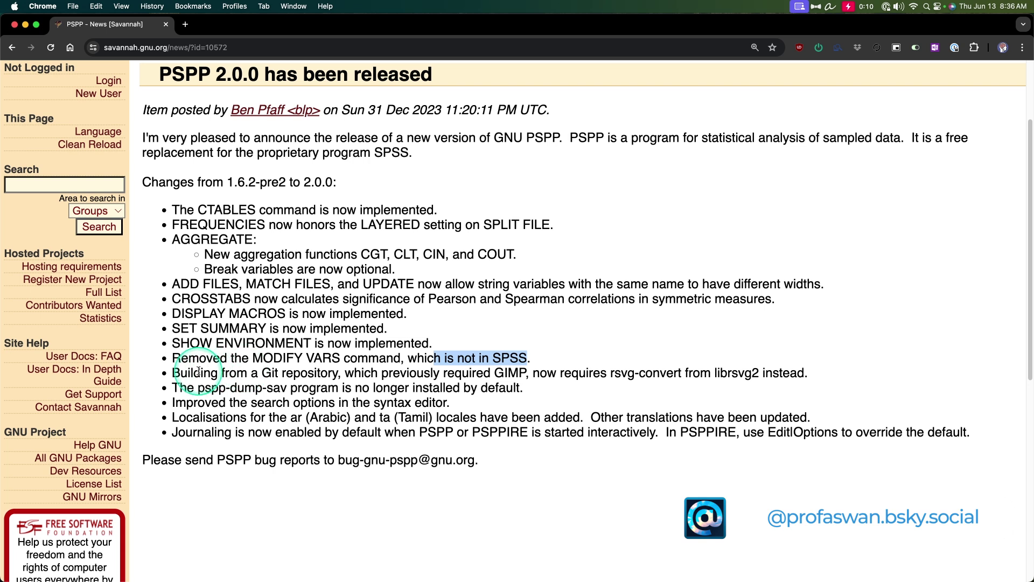
pyautogui.moveTo(187, 372); pyautogui.dragTo(533, 377)
pyautogui.moveTo(572, 373); pyautogui.dragTo(797, 375)
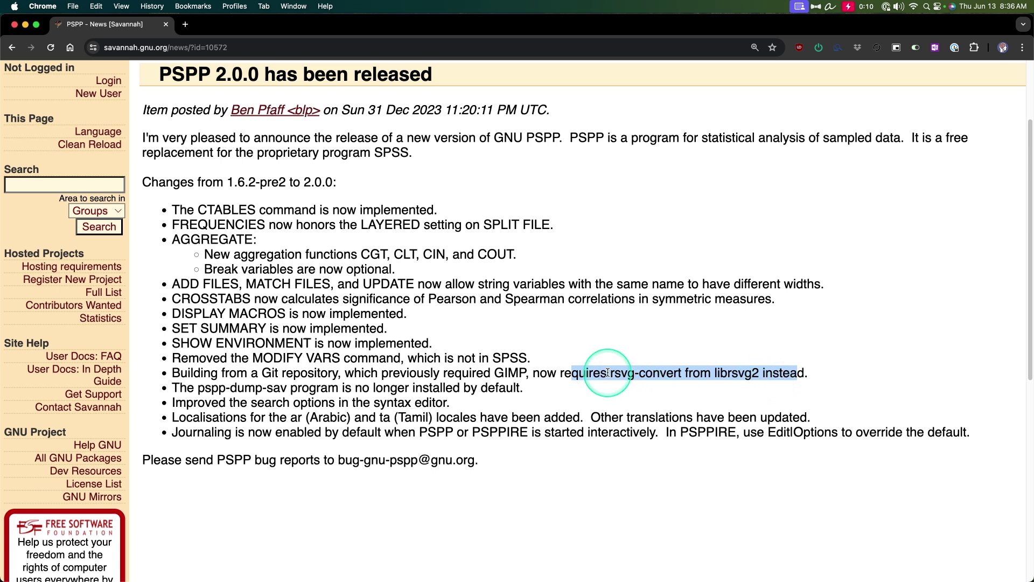
pyautogui.moveTo(752, 374); pyautogui.dragTo(734, 375)
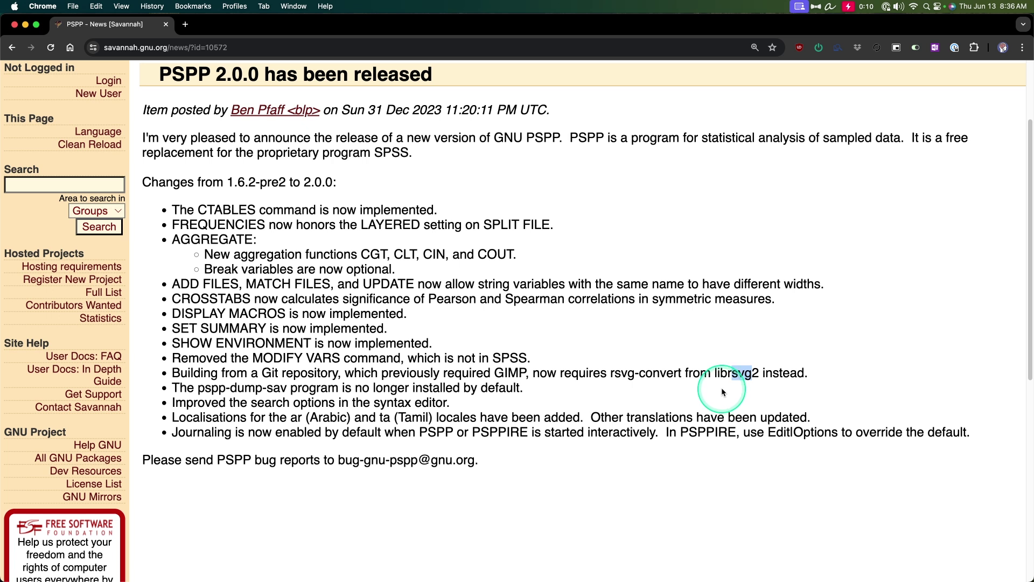
pyautogui.moveTo(532, 373); pyautogui.dragTo(496, 374)
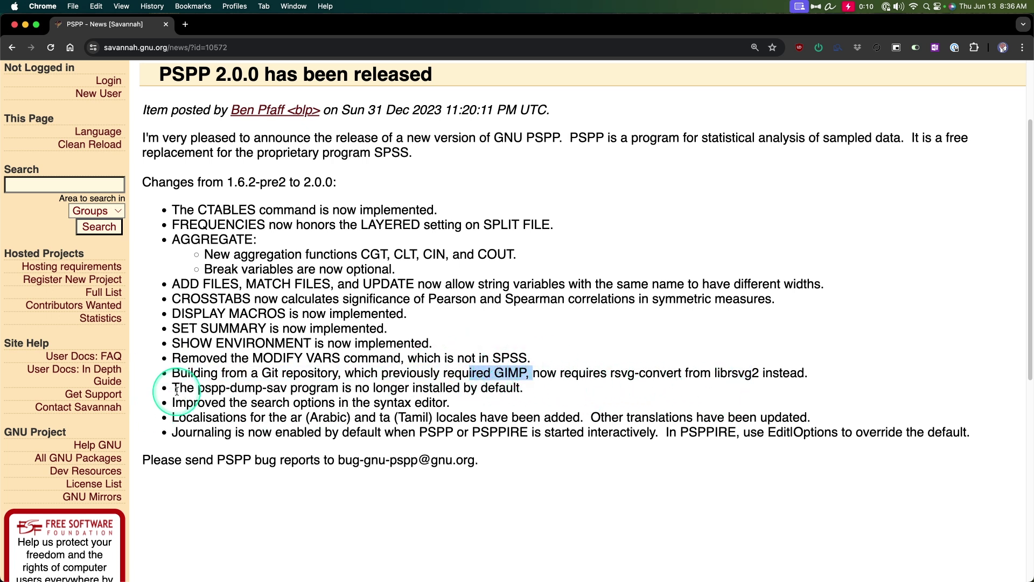
# Highlight the pspp-dump-sav, syntax editor search and new localisations release notes.
pyautogui.moveTo(180, 388); pyautogui.dragTo(519, 391)
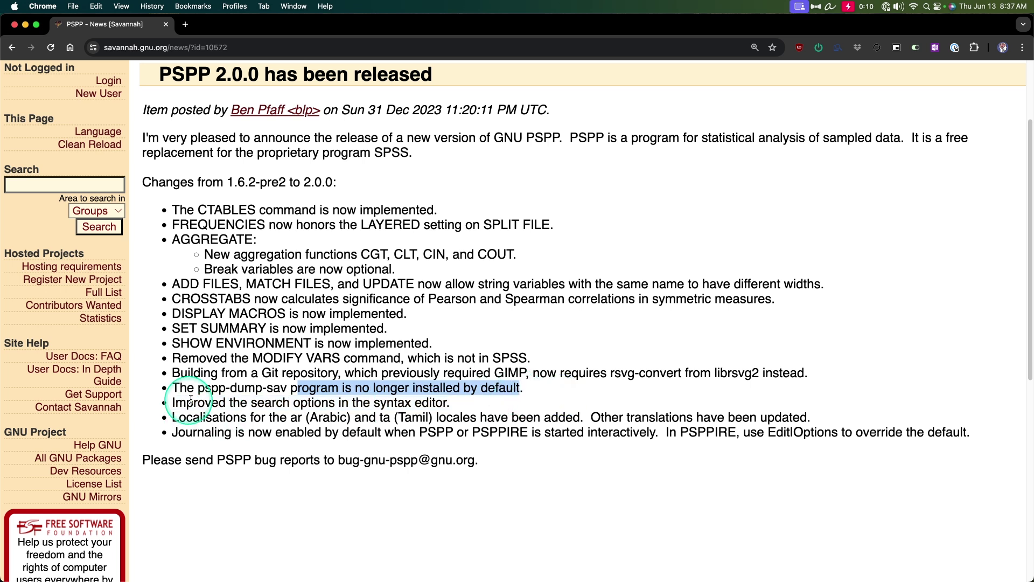
pyautogui.click(241, 390)
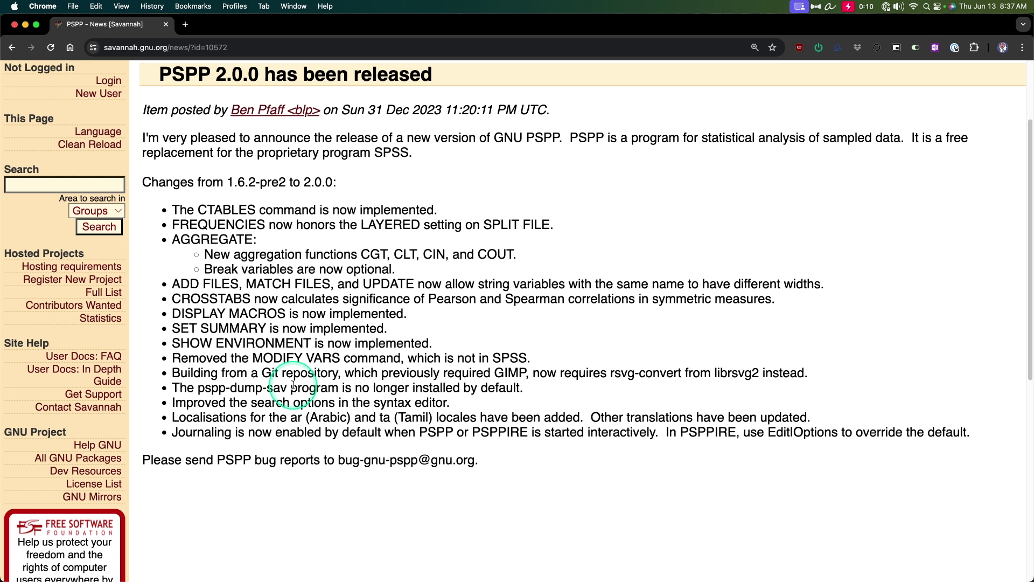
pyautogui.moveTo(186, 402); pyautogui.dragTo(445, 402)
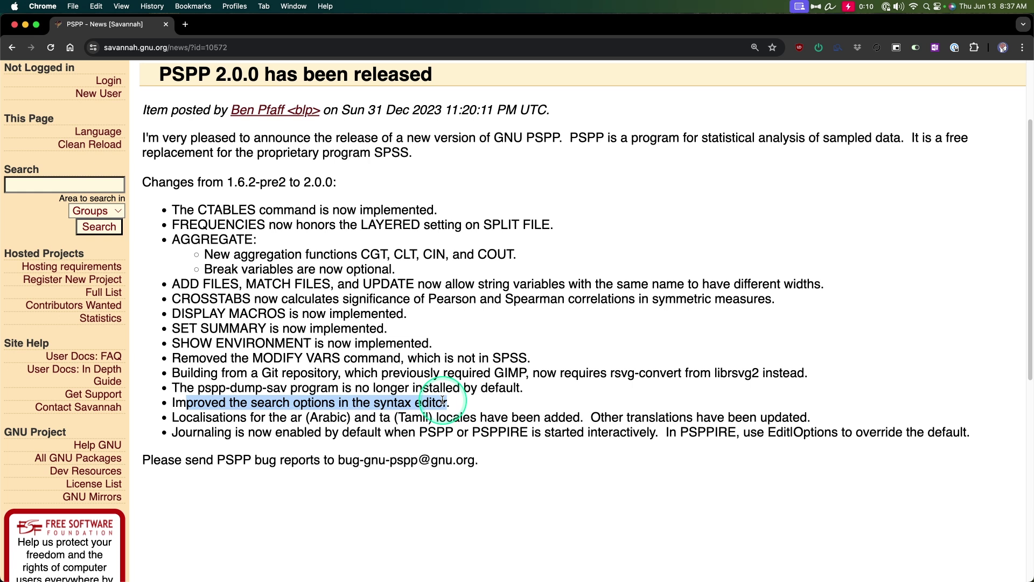
pyautogui.moveTo(251, 403); pyautogui.dragTo(336, 403)
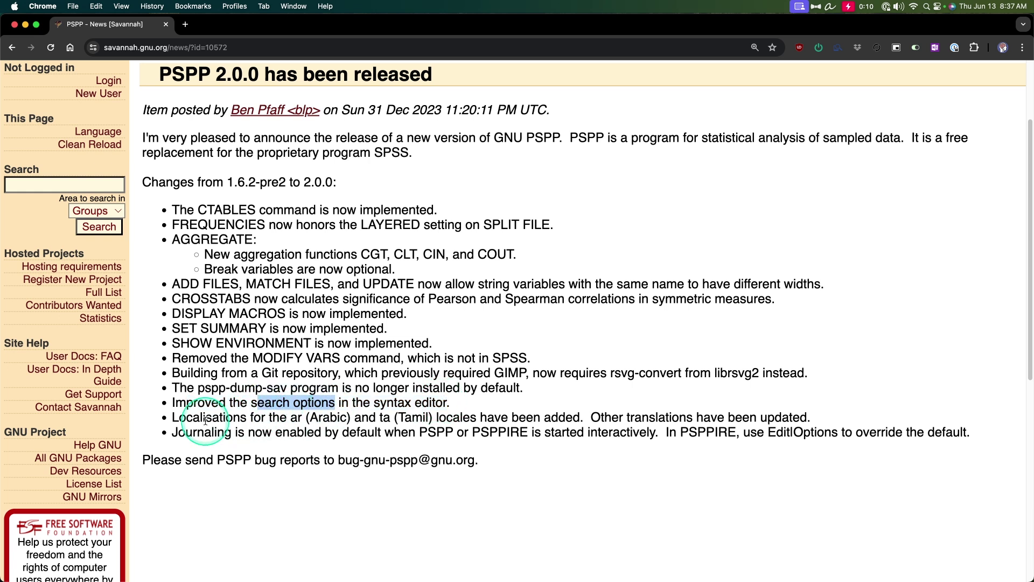
pyautogui.moveTo(192, 418); pyautogui.dragTo(426, 418)
pyautogui.click(346, 420)
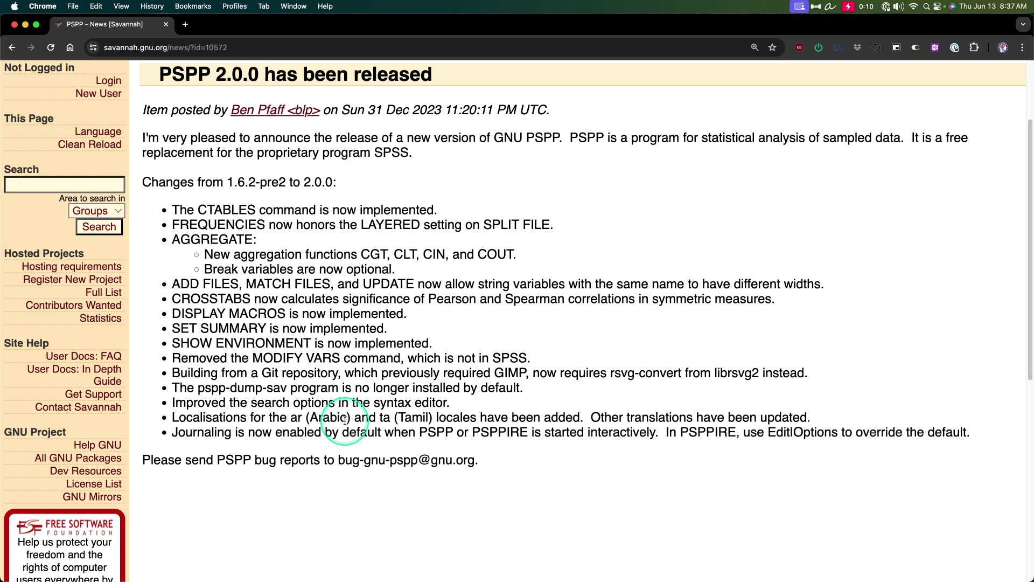
# Read the Arabic/Tamil locale, translation, journaling and bug-report notes, then switch to PSPPIRE.
pyautogui.moveTo(289, 417); pyautogui.dragTo(569, 424)
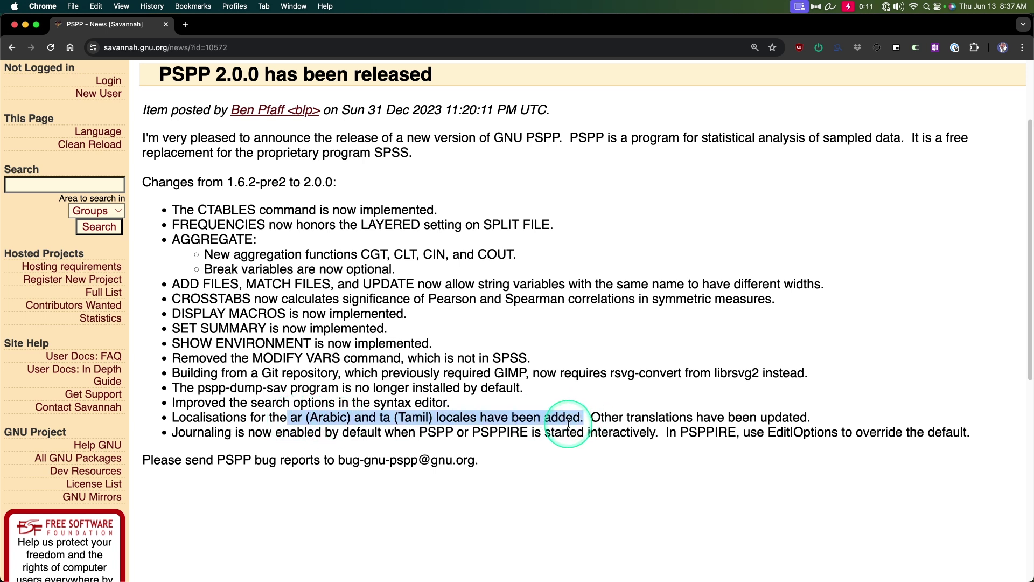
pyautogui.click(470, 422)
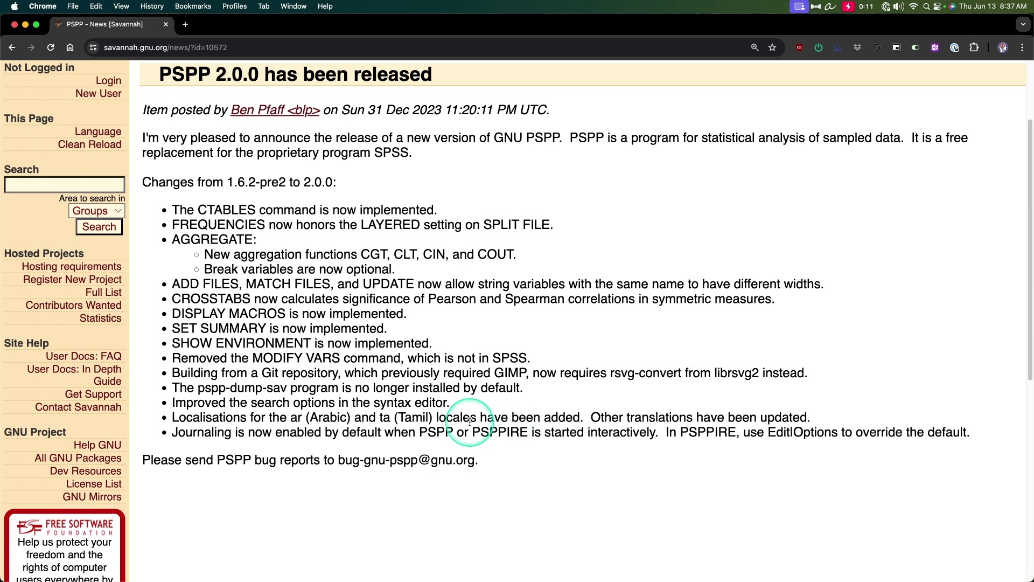
pyautogui.moveTo(377, 419); pyautogui.dragTo(432, 419)
pyautogui.moveTo(589, 418); pyautogui.dragTo(826, 425)
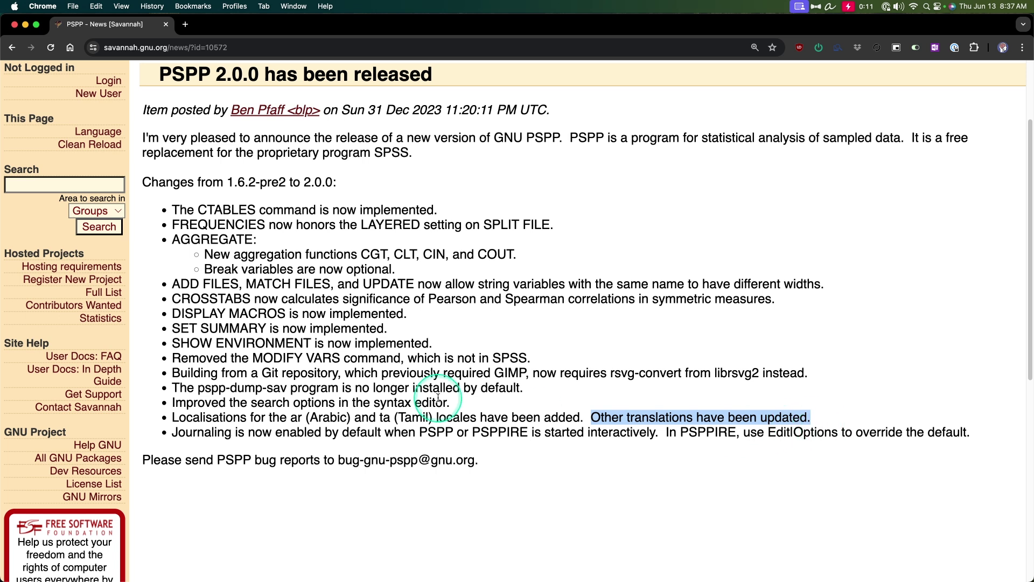
pyautogui.moveTo(185, 434); pyautogui.dragTo(742, 431)
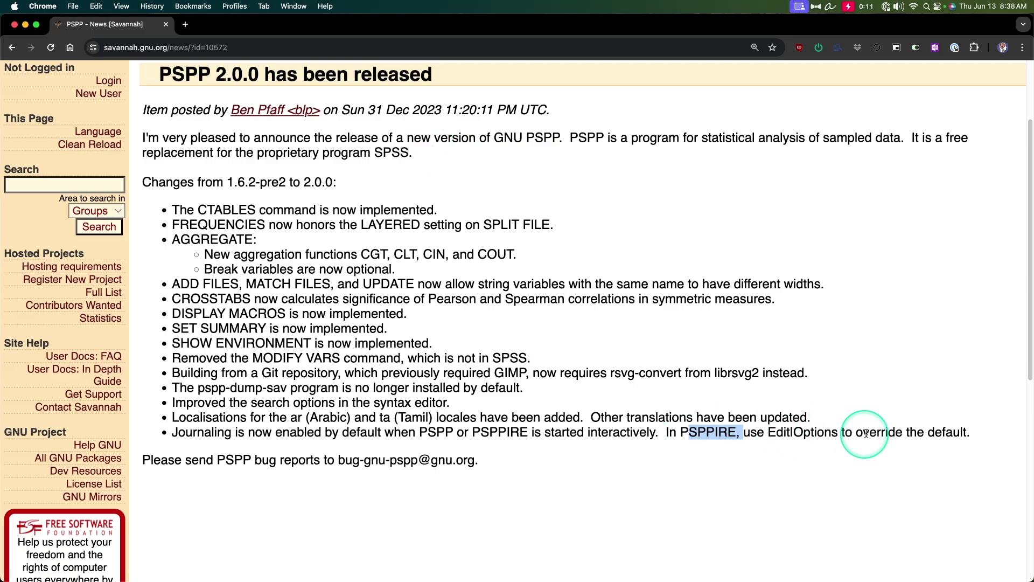
pyautogui.moveTo(500, 465); pyautogui.dragTo(182, 464)
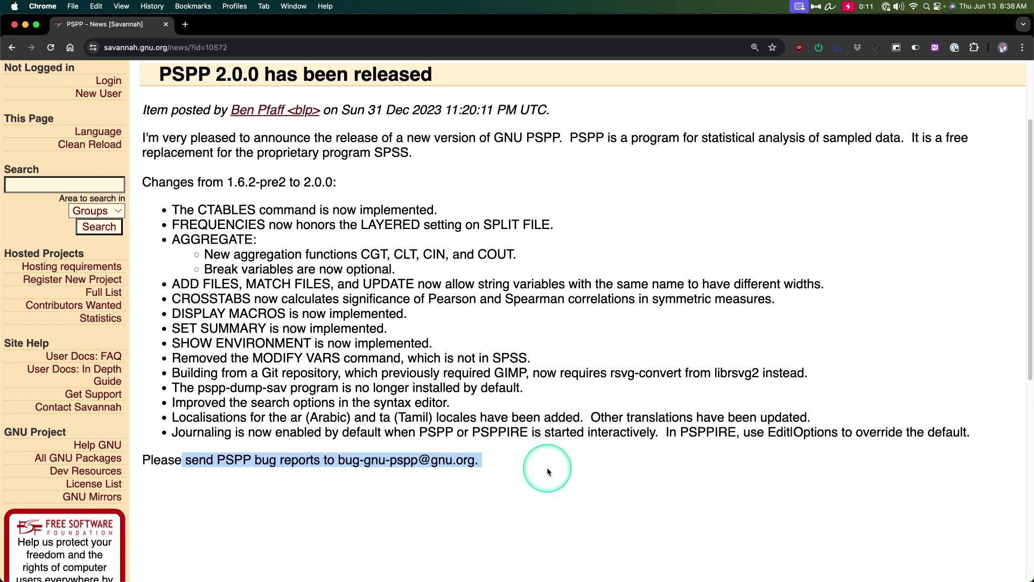
pyautogui.press('super+Tab')
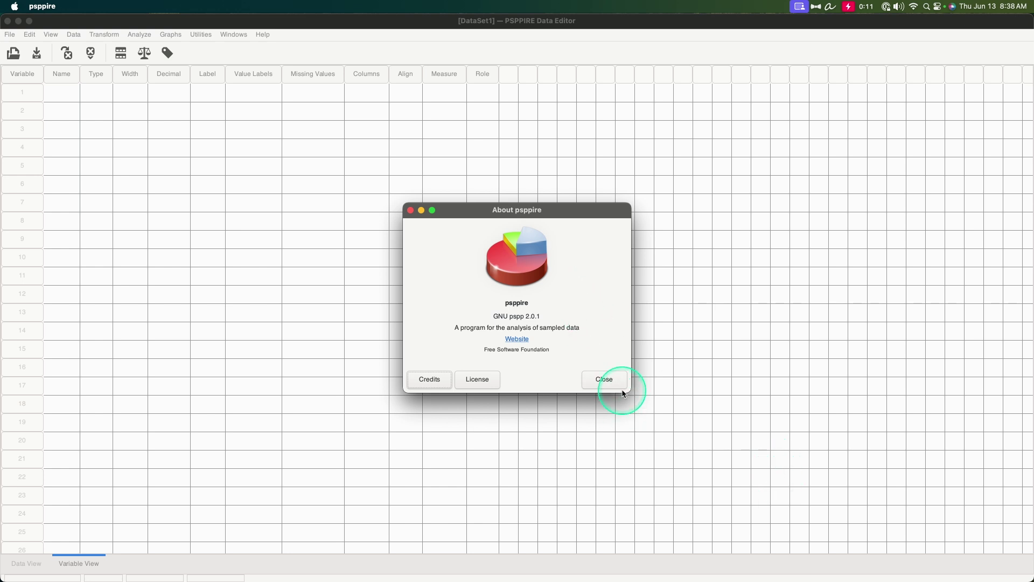
# Close the About psppire dialog and open examples/personnel.sav in the Data Editor.
pyautogui.click(605, 379)
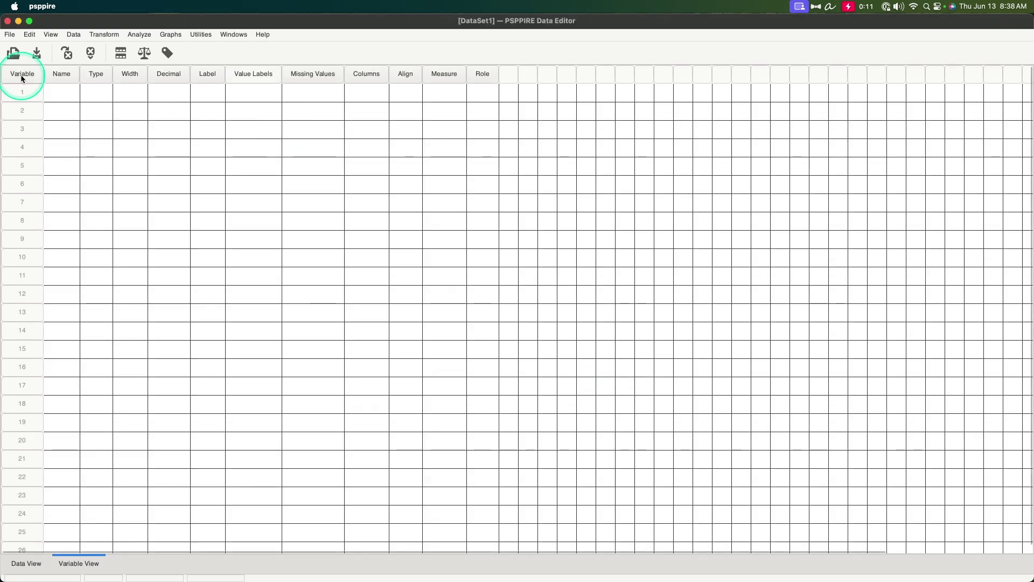
pyautogui.click(13, 55)
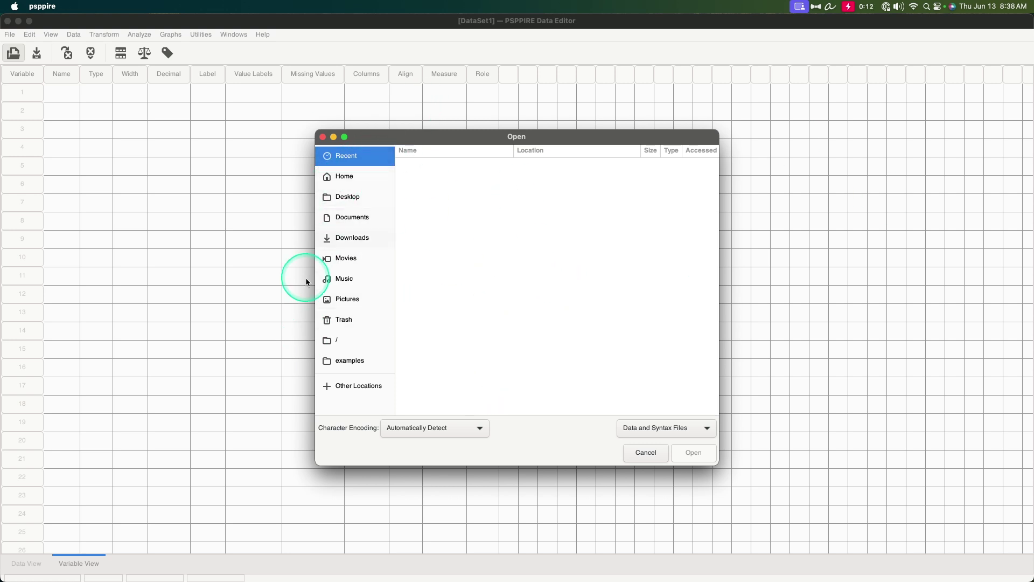
pyautogui.click(349, 360)
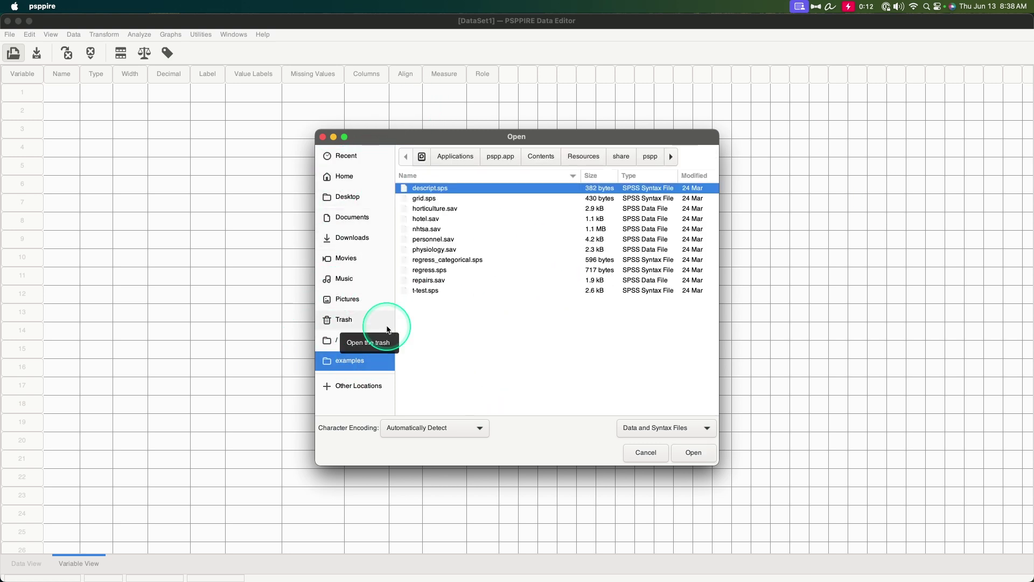
pyautogui.click(442, 241)
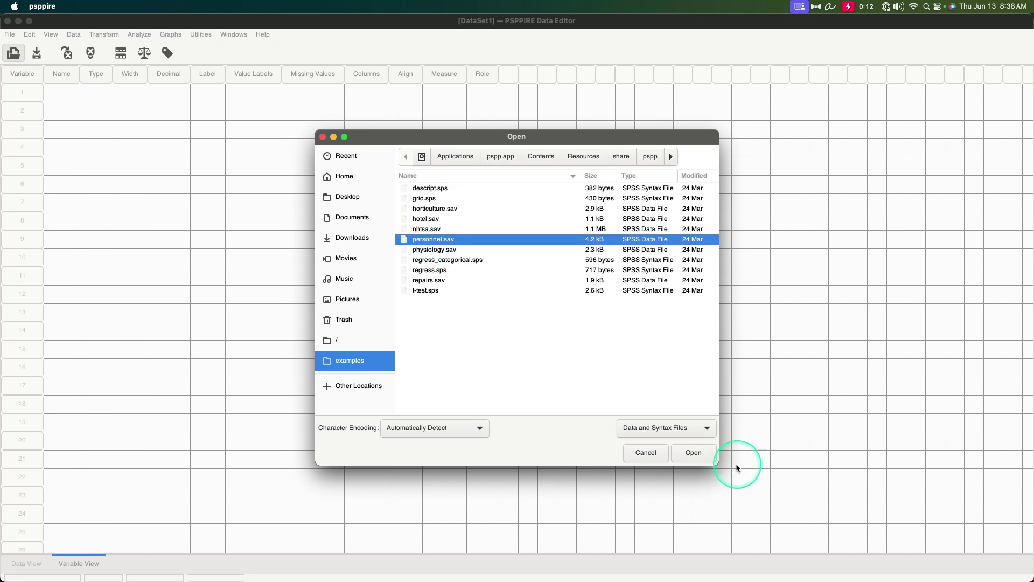
pyautogui.click(699, 456)
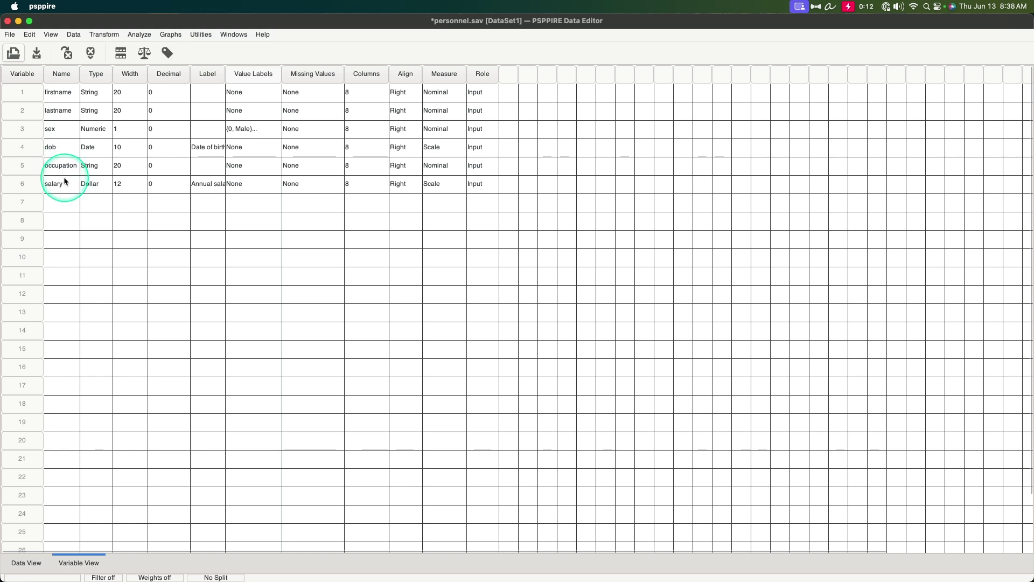
pyautogui.click(25, 563)
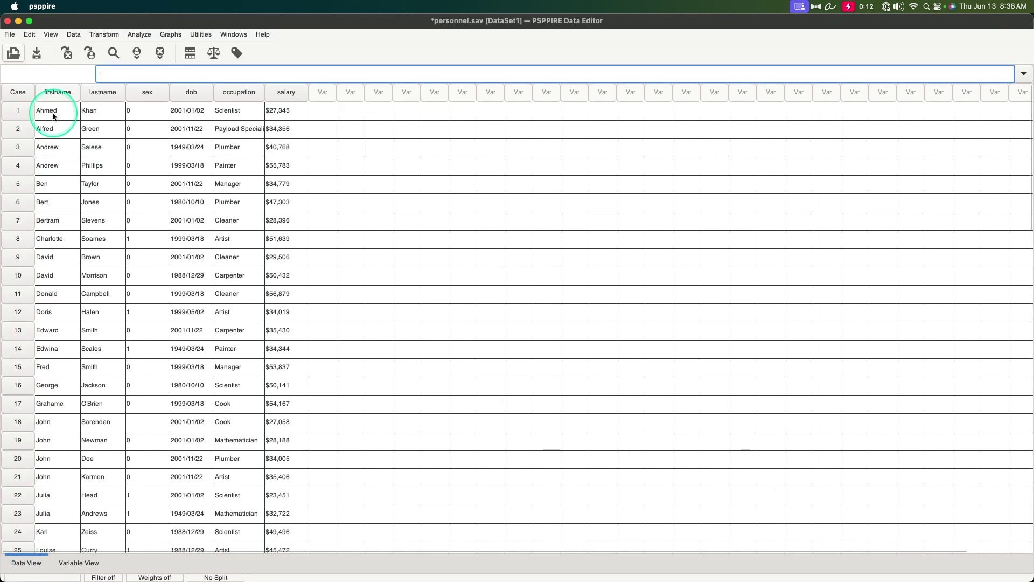
pyautogui.scroll(-10, 91, 148)
pyautogui.scroll(-5, 94, 155)
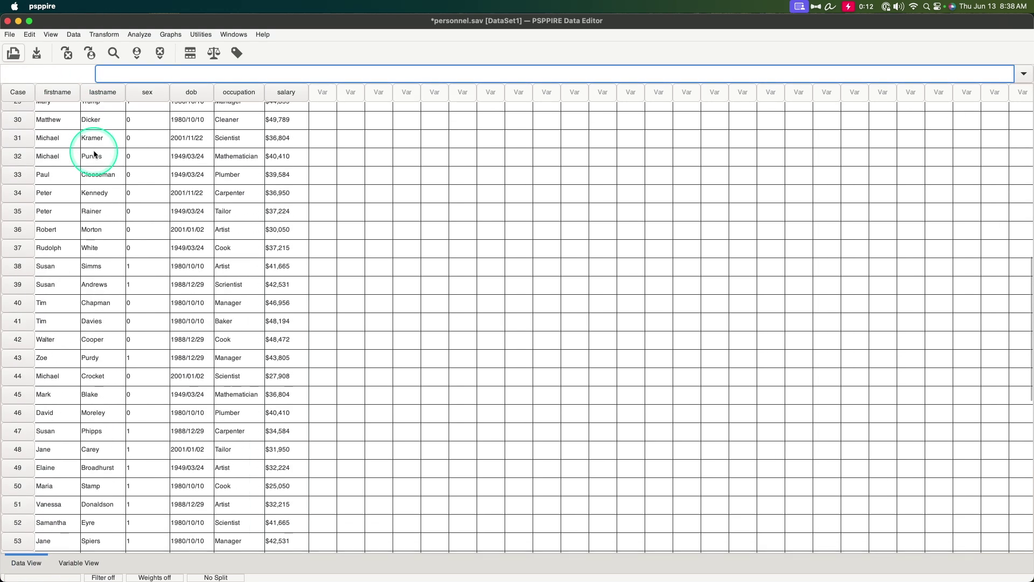
pyautogui.scroll(15, 81, 153)
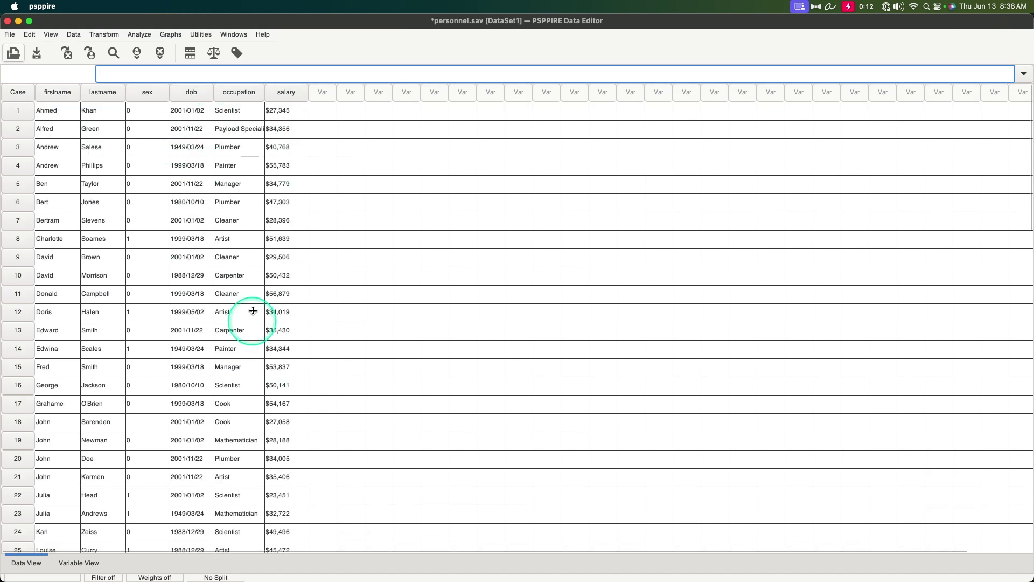
pyautogui.click(137, 53)
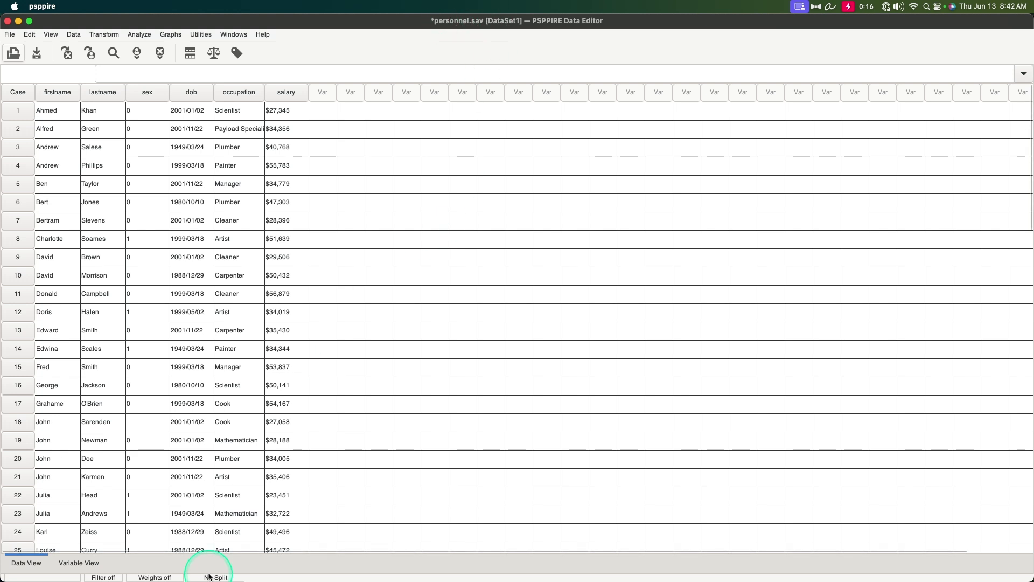
# Scroll the personnel data and browse Analyze > Descriptive Statistics without choosing an analysis.
pyautogui.scroll(-15, 216, 377)
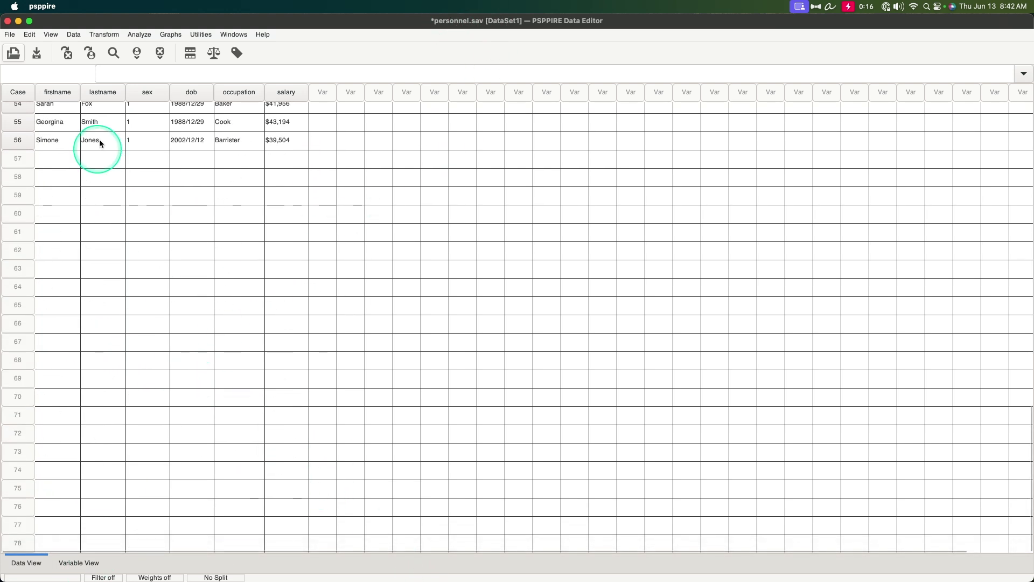
pyautogui.click(149, 35)
pyautogui.moveTo(154, 48)
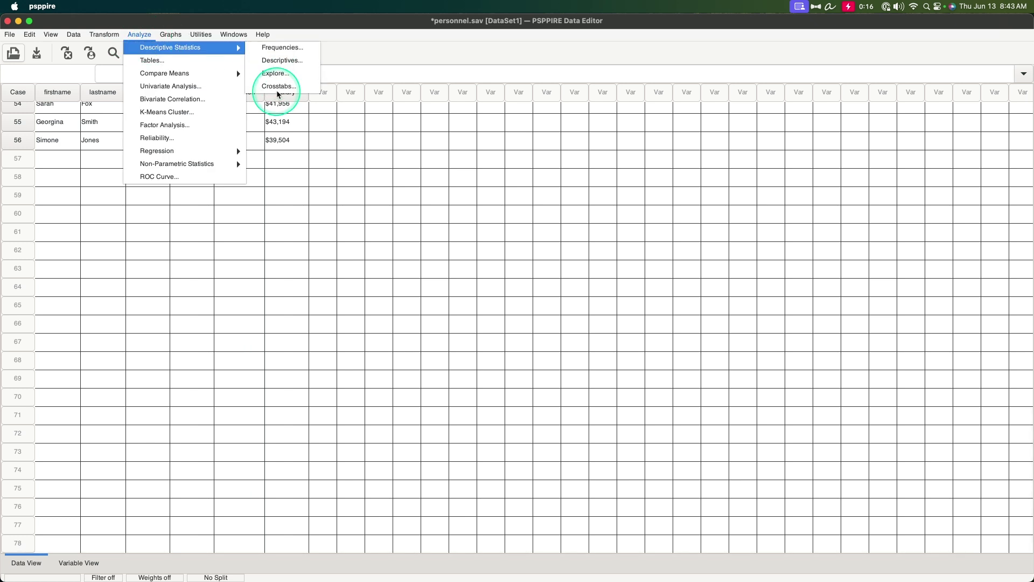
pyautogui.click(375, 311)
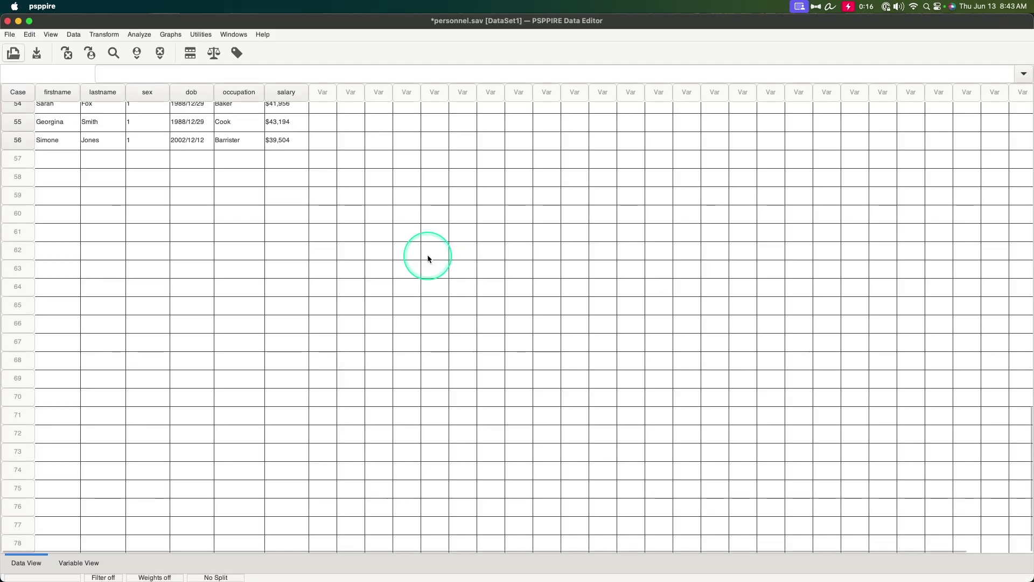
# Bring up the Output Viewer, scroll across the sex-by-salary crosstab, then return to the Data Editor.
pyautogui.hotkey('ctrl', 'Up')
pyautogui.click(619, 277)
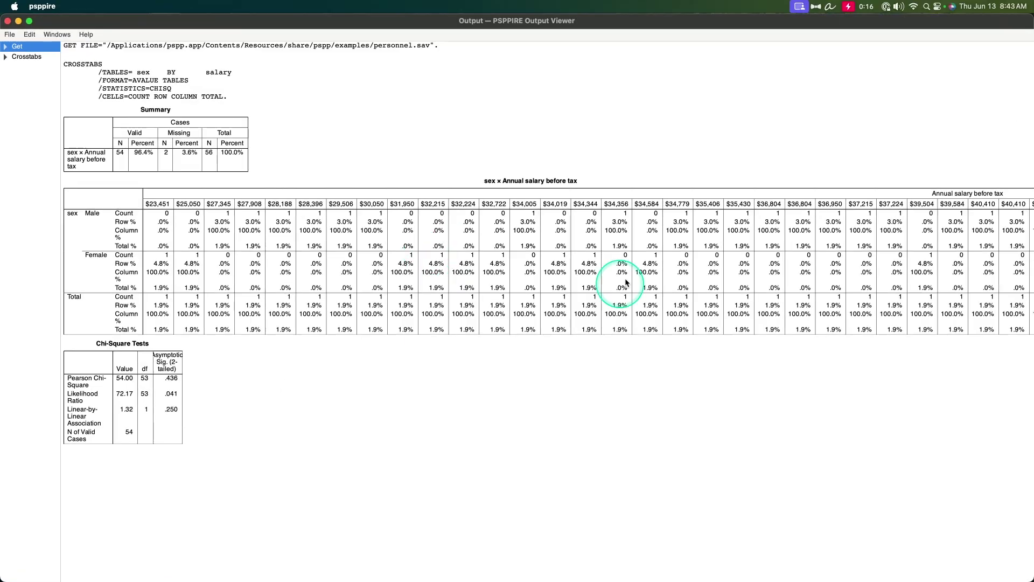
pyautogui.click(405, 115)
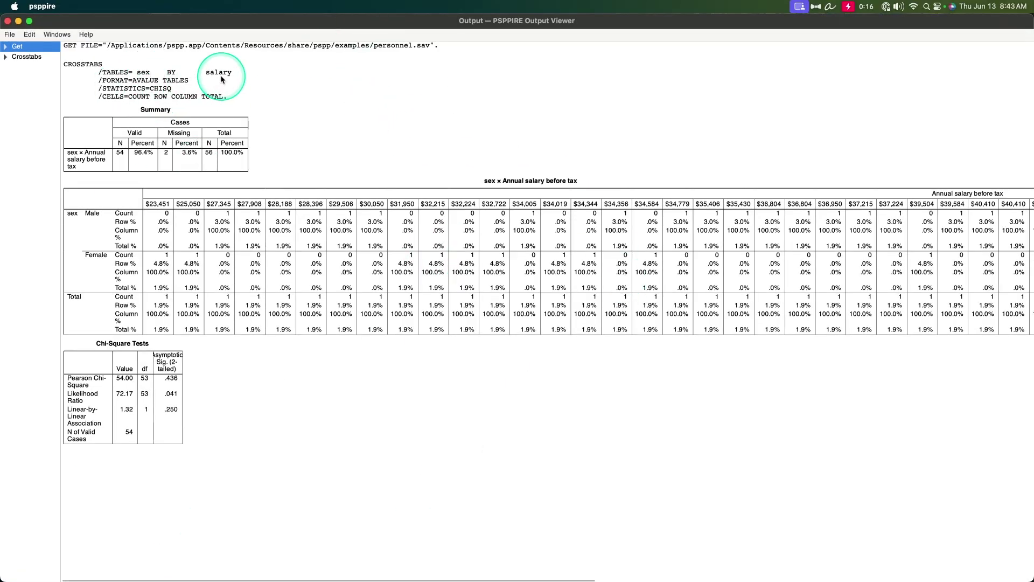
pyautogui.hscroll(15, 368, 274)
pyautogui.hscroll(-15, 368, 274)
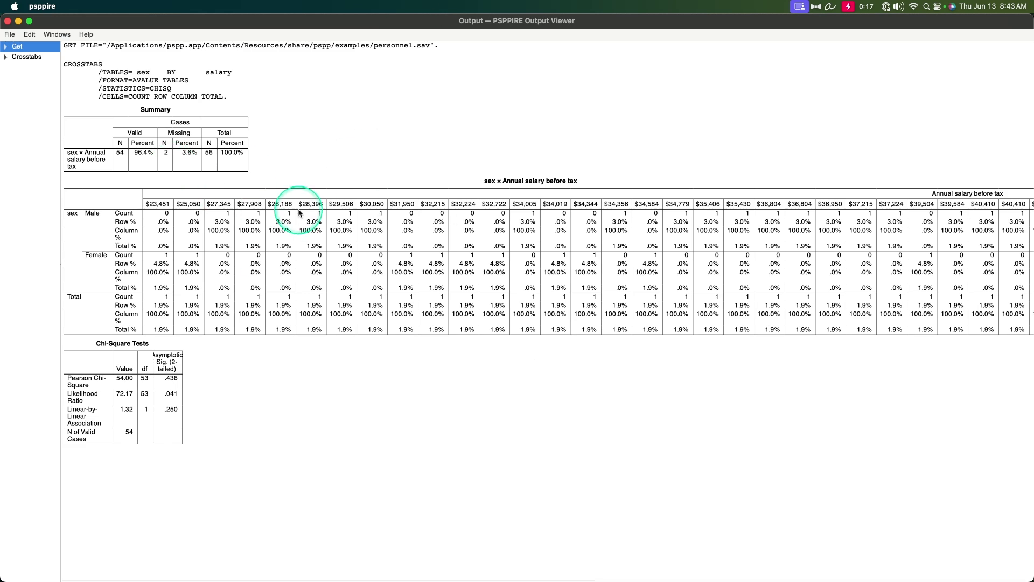
pyautogui.hotkey('alt', 'Tab')
pyautogui.scroll(10, 285, 296)
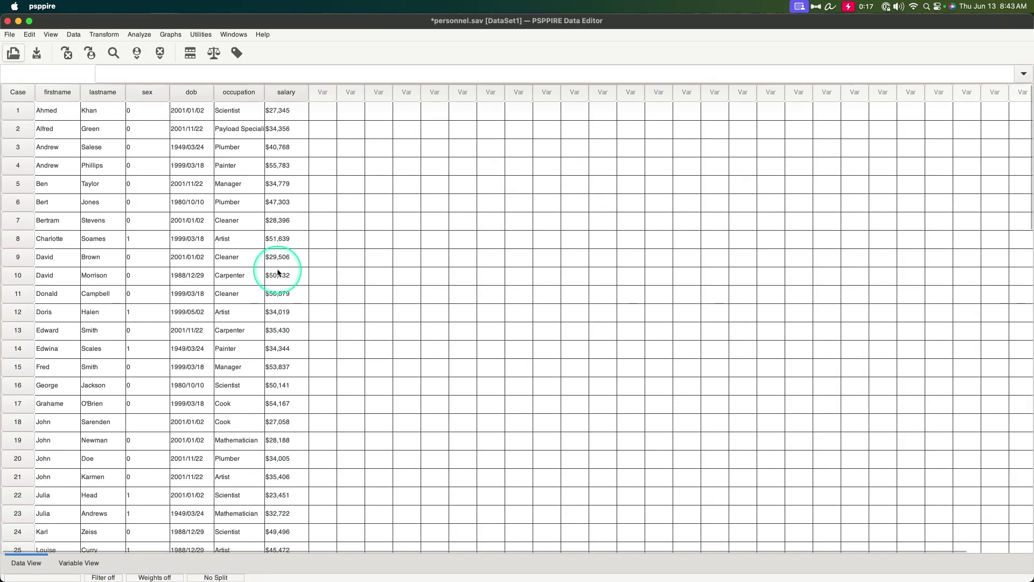
pyautogui.click(139, 34)
pyautogui.moveTo(165, 74)
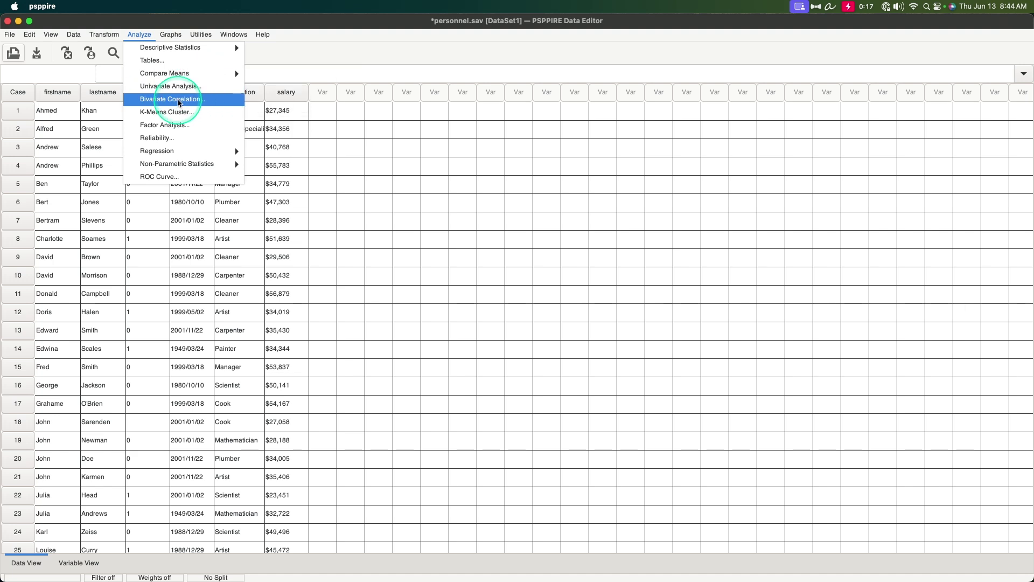
pyautogui.click(180, 103)
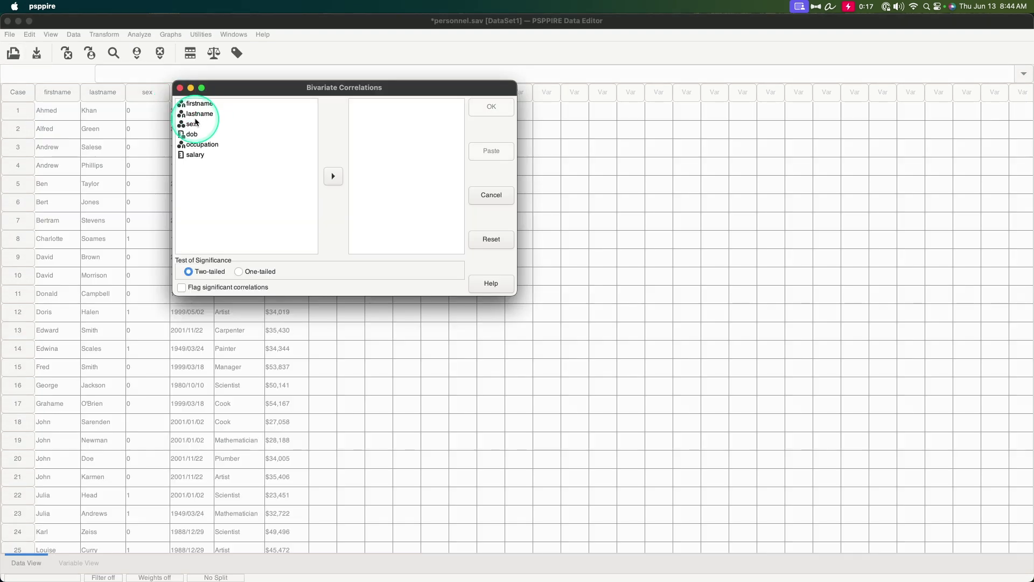
pyautogui.click(491, 195)
pyautogui.click(140, 34)
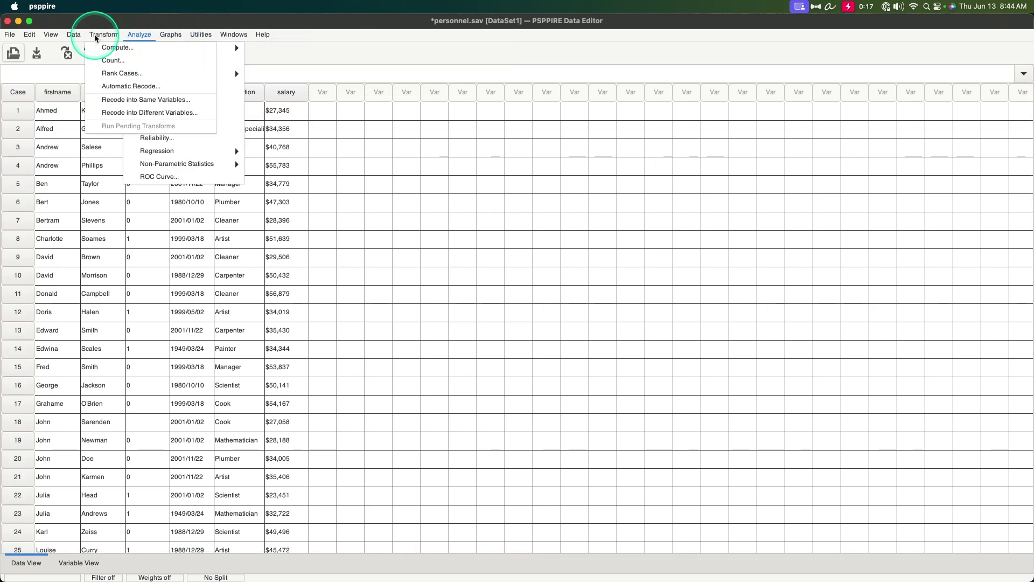
# Use Data > Split File to organize output by groups based on sex.
pyautogui.moveTo(74, 35)
pyautogui.click(88, 83)
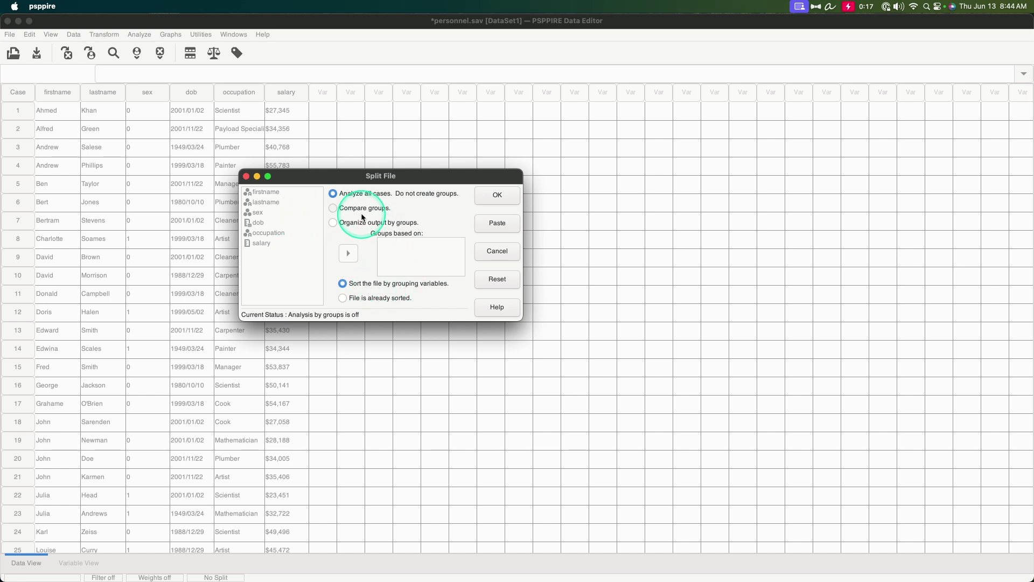
pyautogui.click(362, 223)
pyautogui.click(259, 212)
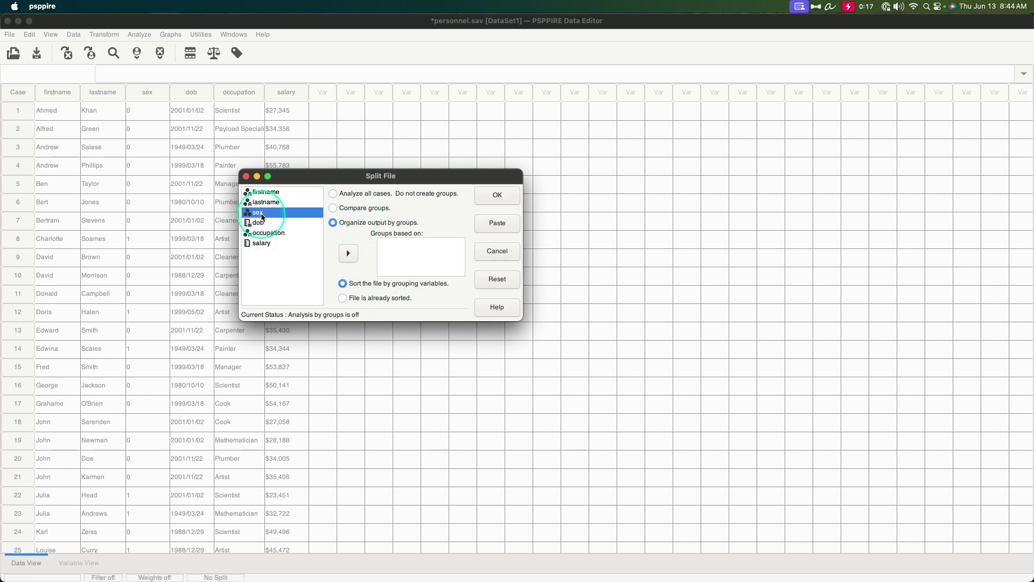
pyautogui.click(503, 194)
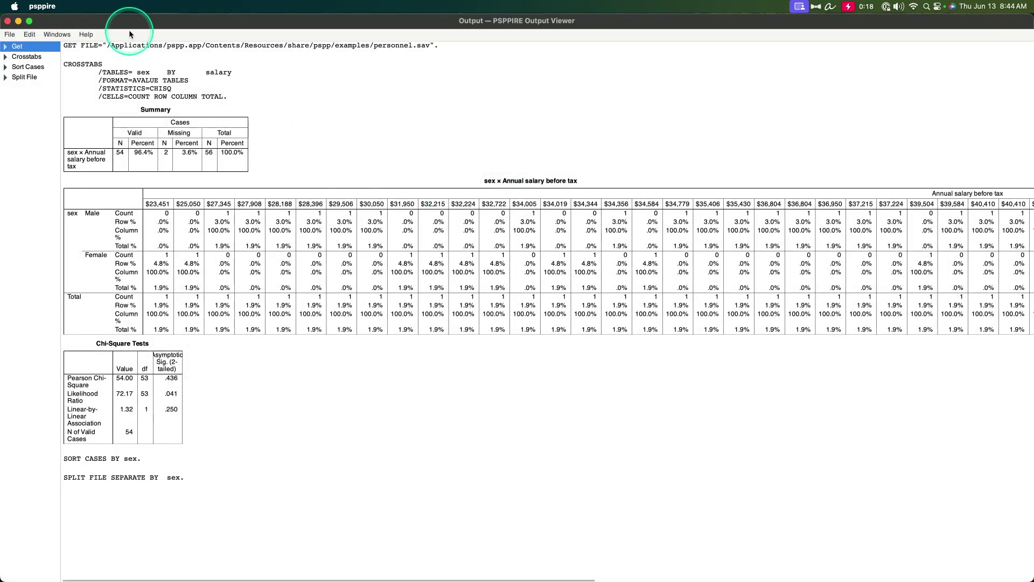
# Switch back and forth between the Data Editor and Output Viewer, ending on the Output Viewer.
pyautogui.press('super+w')
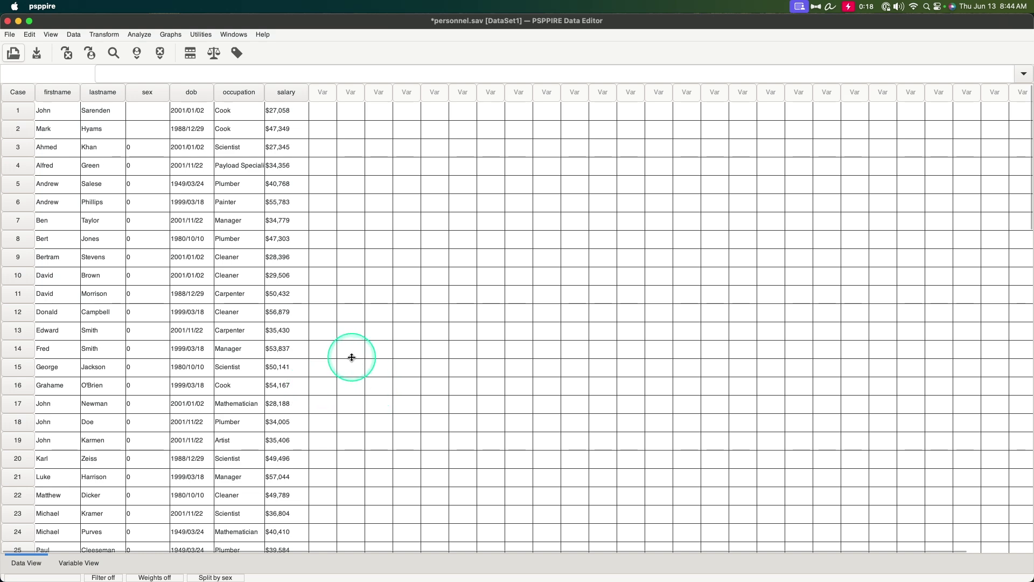
pyautogui.press('super+Tab')
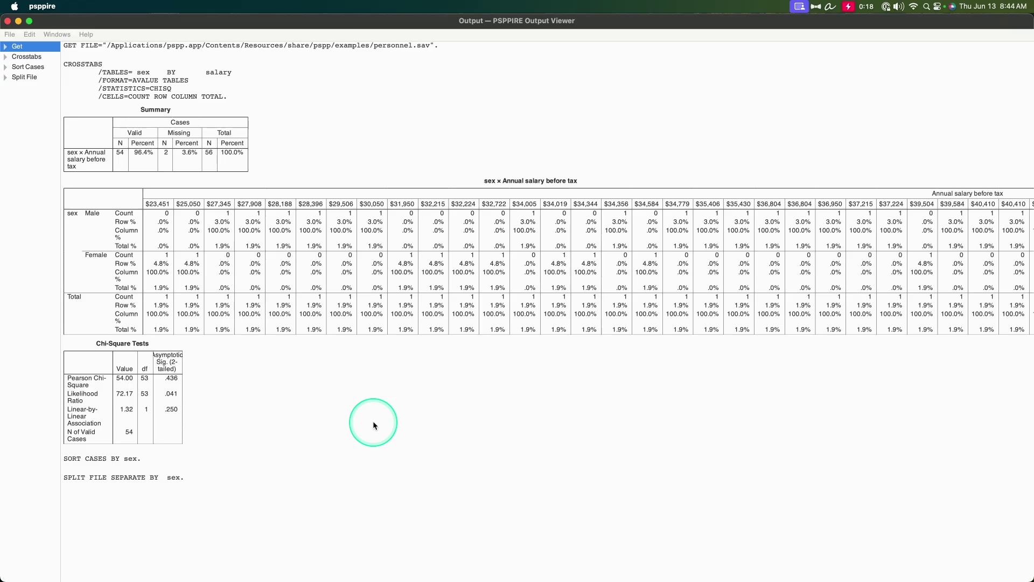
pyautogui.press('super+w')
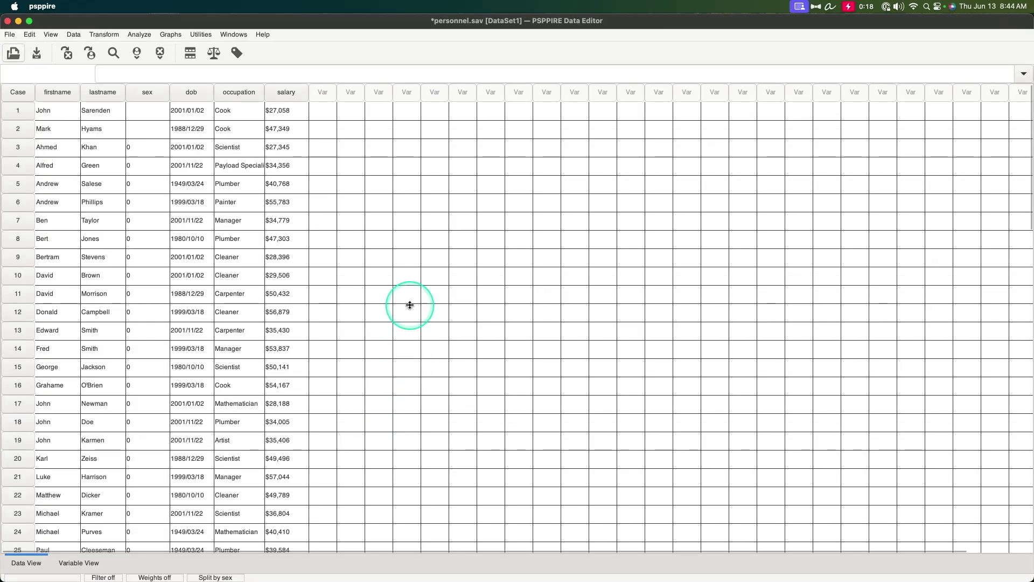
pyautogui.press('super+grave')
pyautogui.press('super+grave')
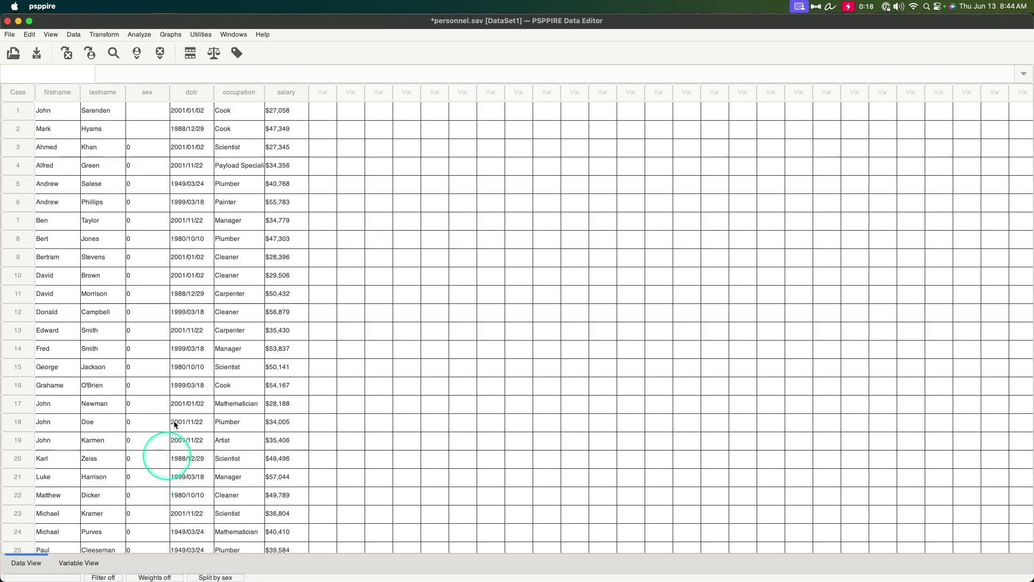
# Open the Frequencies analysis and add occupation as the analysed variable.
pyautogui.click(140, 34)
pyautogui.click(183, 78)
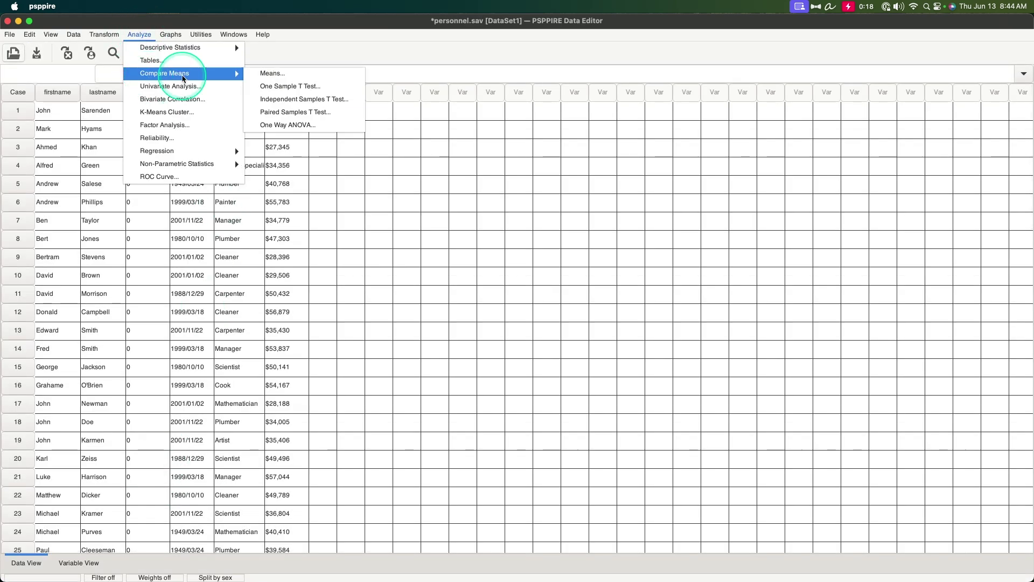
pyautogui.click(294, 47)
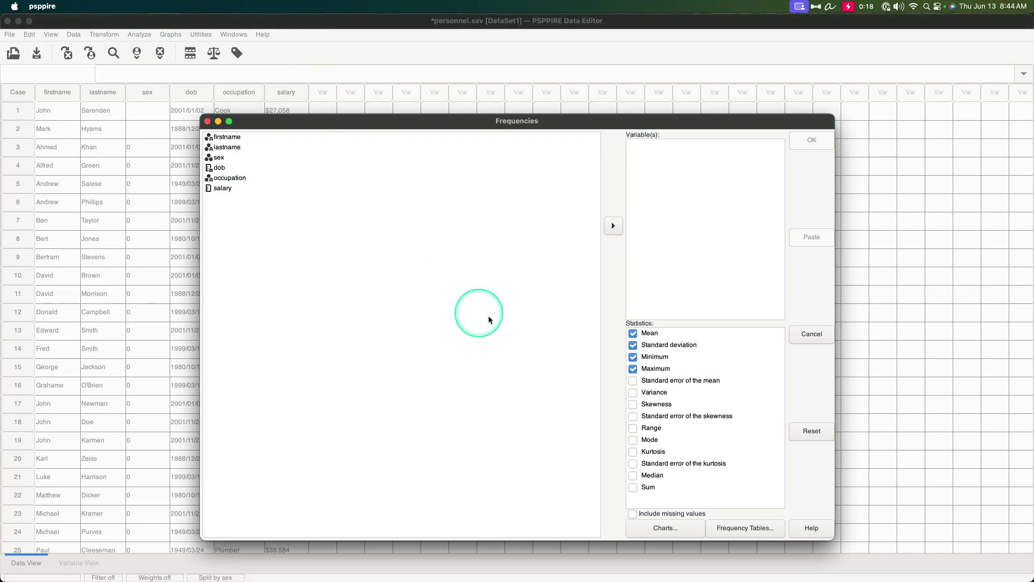
pyautogui.click(226, 177)
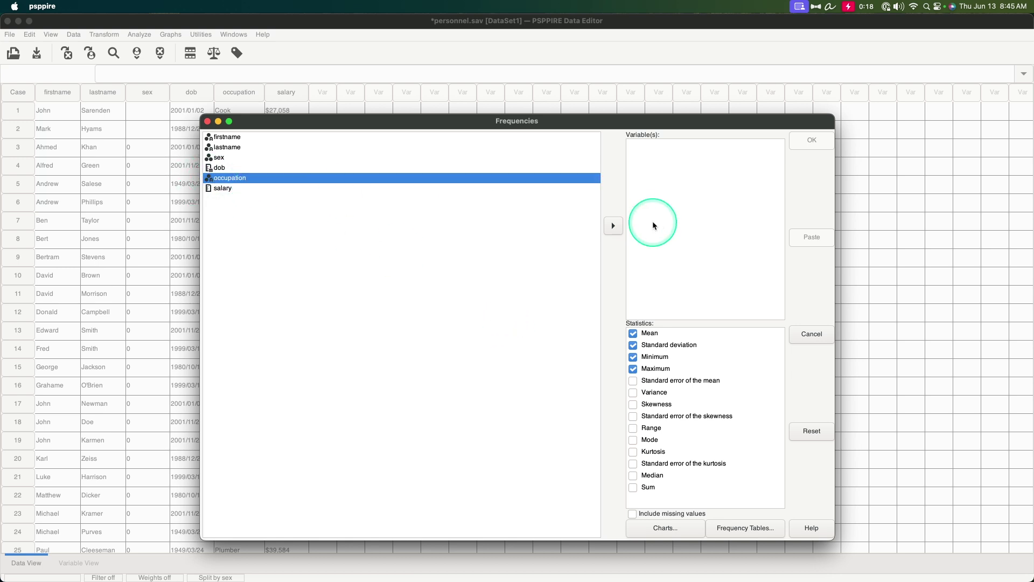
pyautogui.click(614, 226)
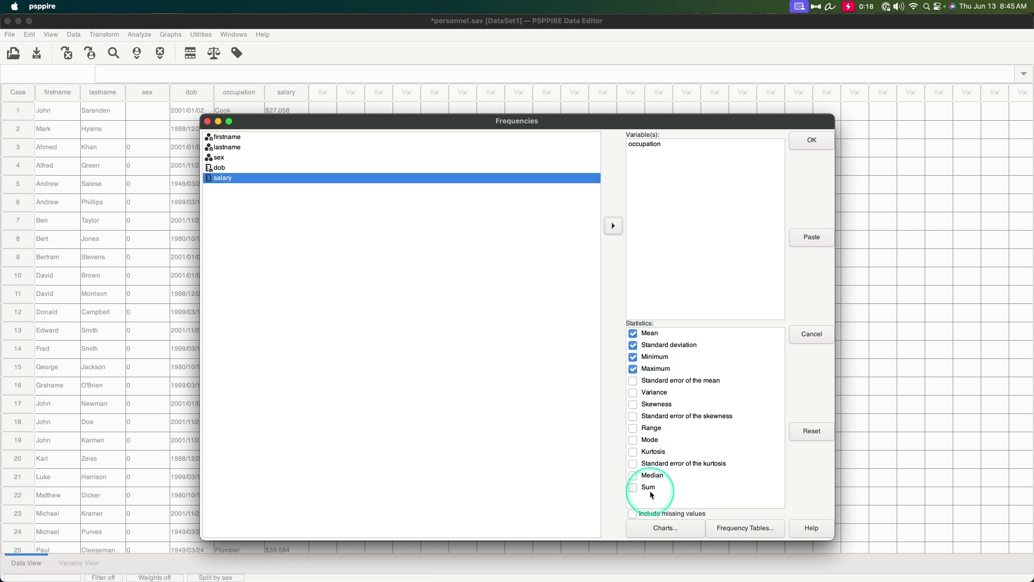
# Leave the frequency table display options at their defaults.
pyautogui.click(770, 545)
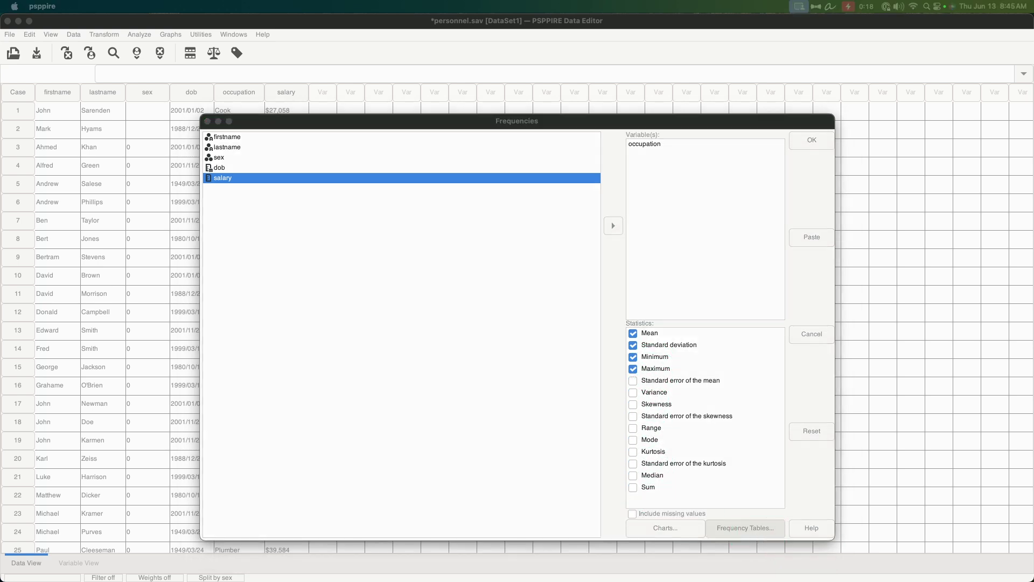
pyautogui.moveTo(628, 105); pyautogui.dragTo(526, 189)
pyautogui.click(422, 295)
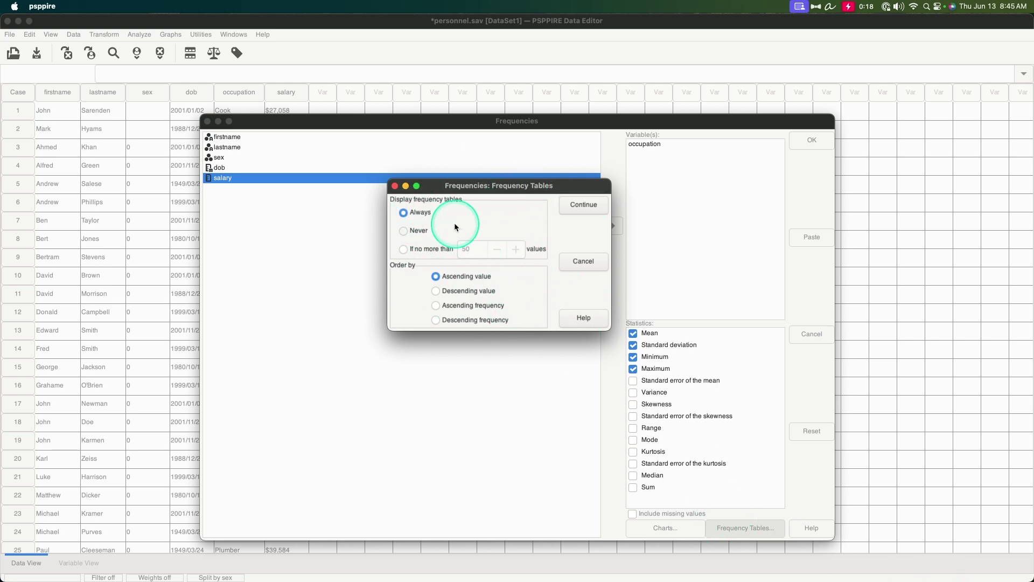
pyautogui.click(595, 204)
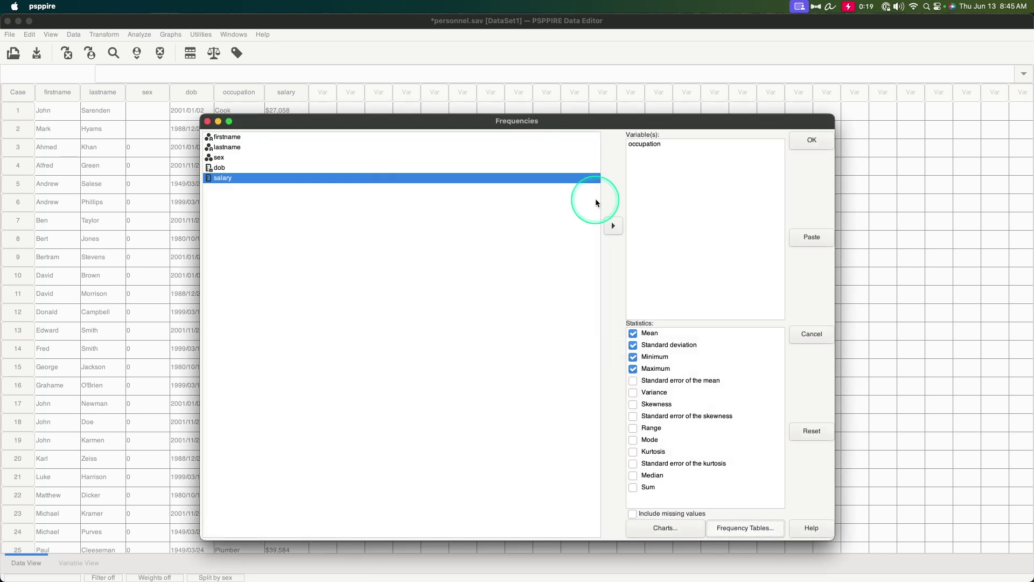
# Turn on Draw histograms in the Charts options and run the occupation frequencies.
pyautogui.click(673, 528)
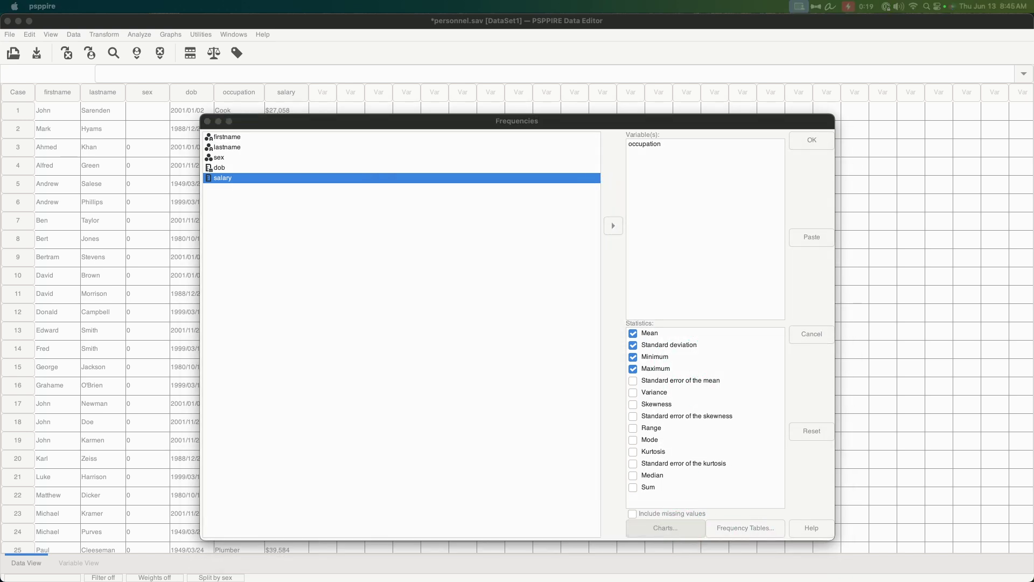
pyautogui.moveTo(831, 399); pyautogui.dragTo(603, 199)
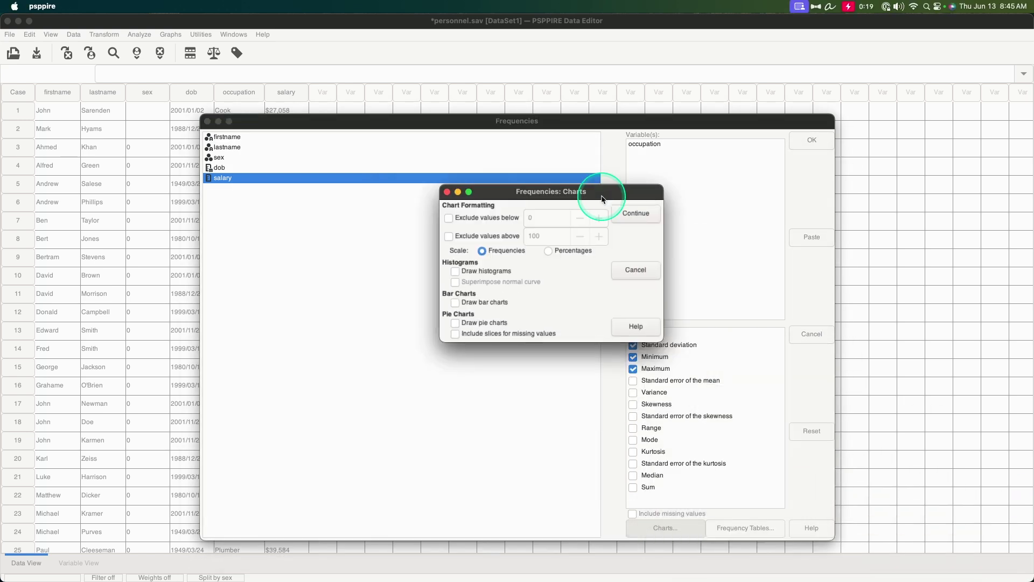
pyautogui.click(477, 272)
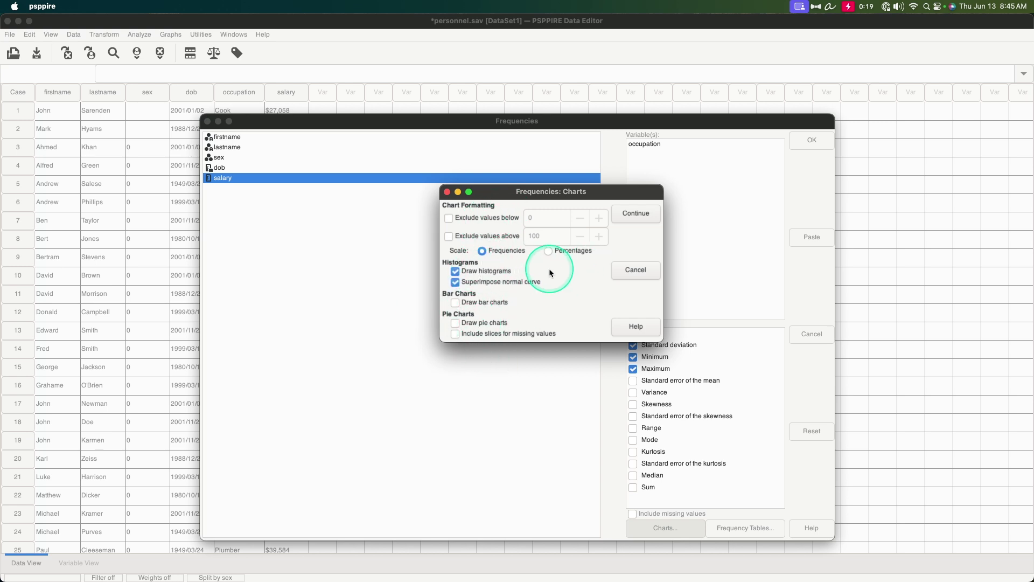
pyautogui.click(635, 211)
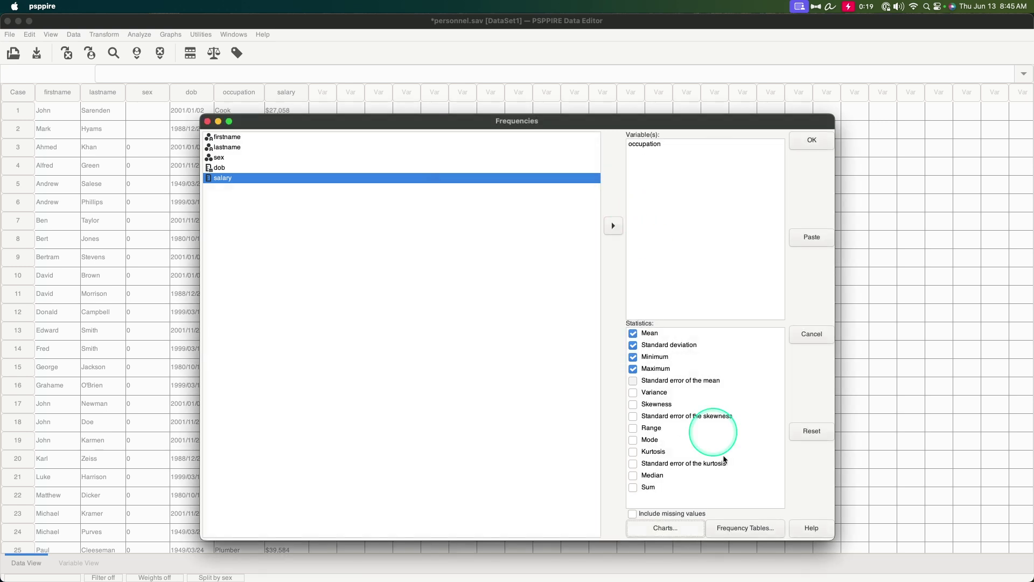
pyautogui.click(808, 141)
# Expand Frequencies in the outline, scroll through the per-sex occupation tables, then return to the Data Editor.
pyautogui.scroll(-10, 404, 366)
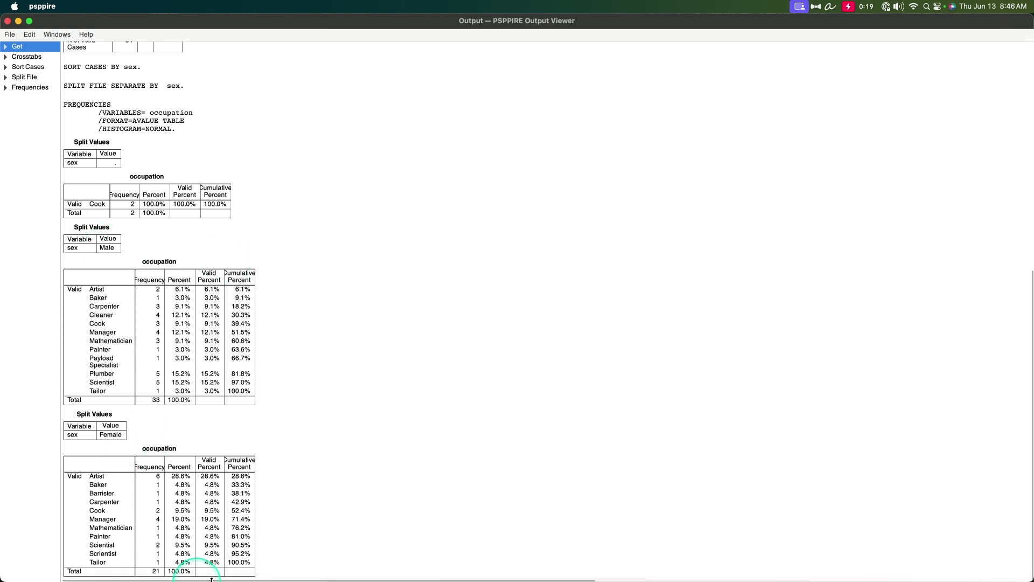
pyautogui.scroll(5, 463, 448)
pyautogui.scroll(-5, 457, 447)
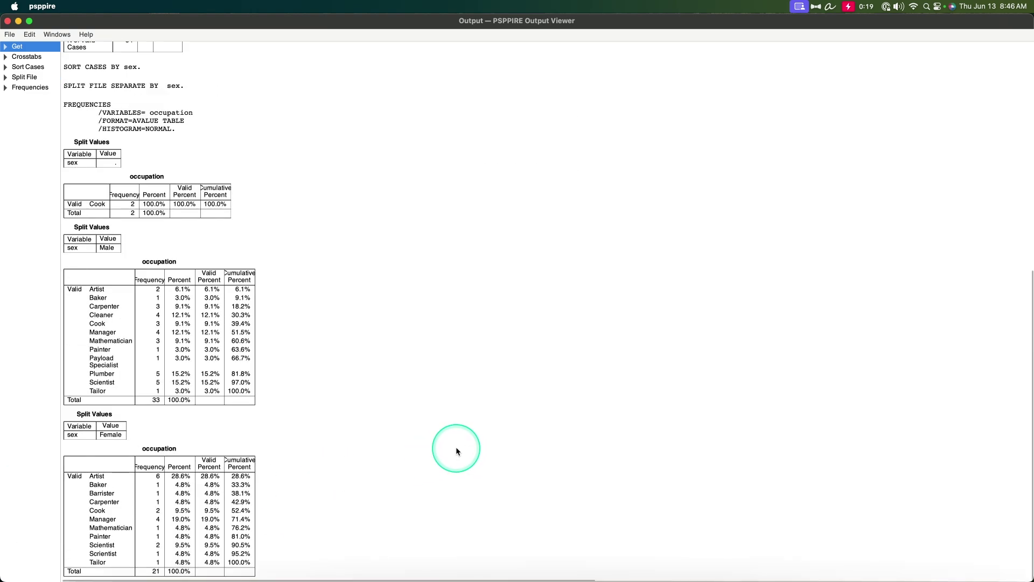
pyautogui.click(5, 86)
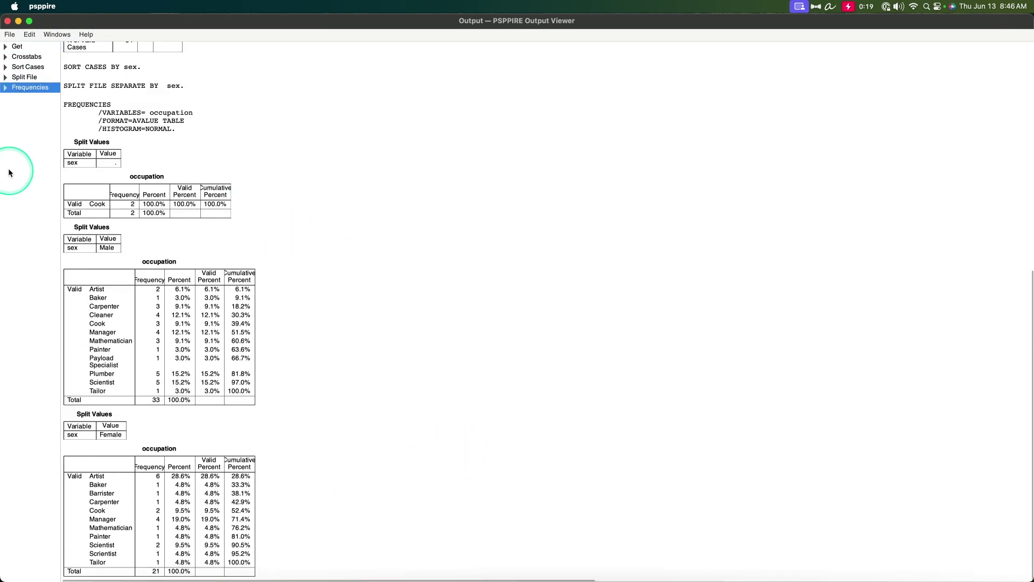
pyautogui.click(4, 86)
pyautogui.scroll(5, 439, 332)
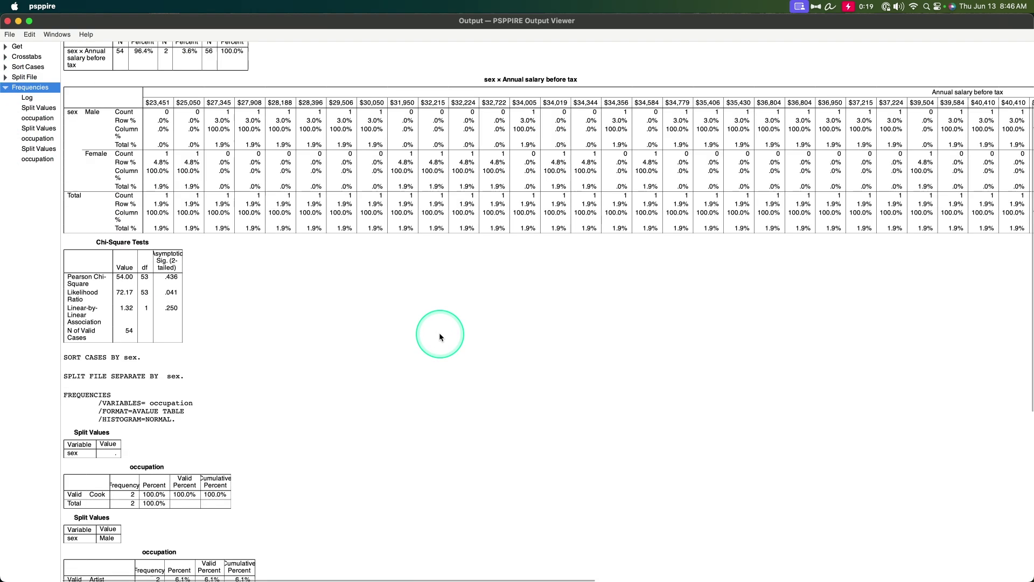
pyautogui.scroll(-3, 438, 332)
pyautogui.scroll(-3, 439, 335)
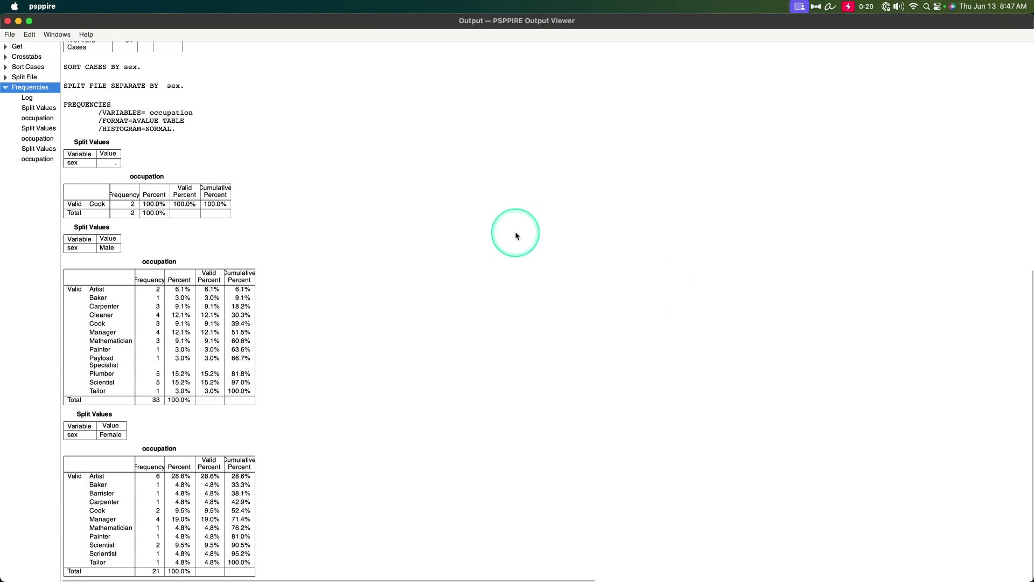
pyautogui.scroll(10, 513, 234)
pyautogui.scroll(3, 489, 237)
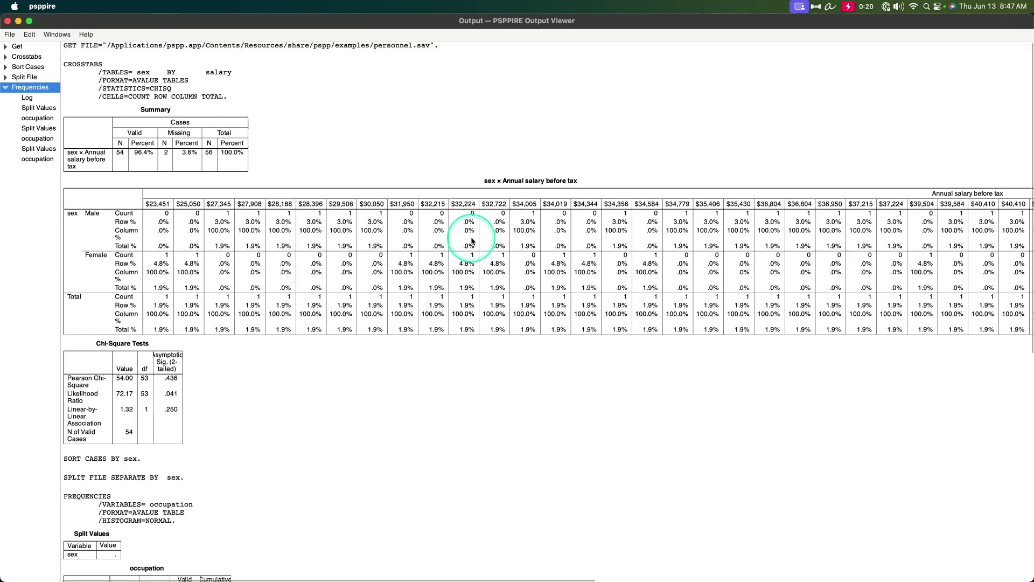
pyautogui.hotkey('alt', 'Tab')
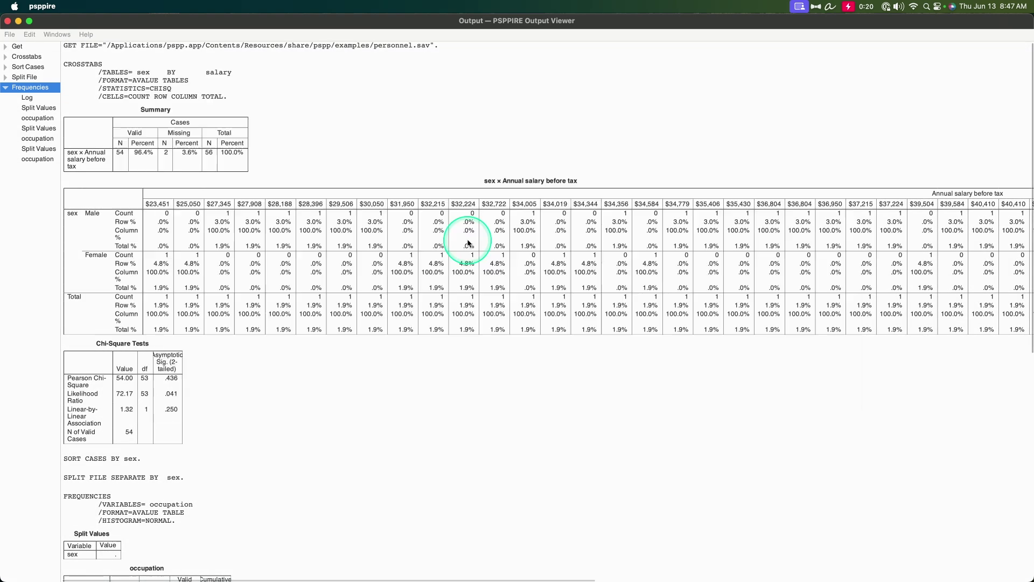